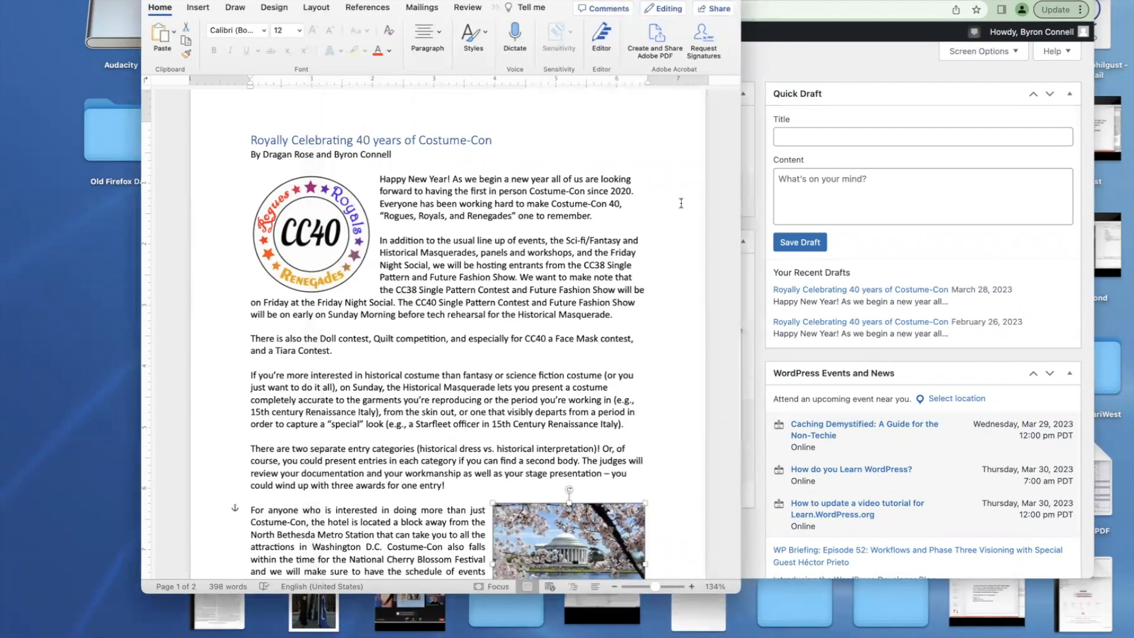
# Switch to the WordPress browser window, create a new post and load "Royally Celebrating 40 years of Costume" into the Mammoth .docx converter
pyautogui.click(766, 209)
pyautogui.click(555, 33)
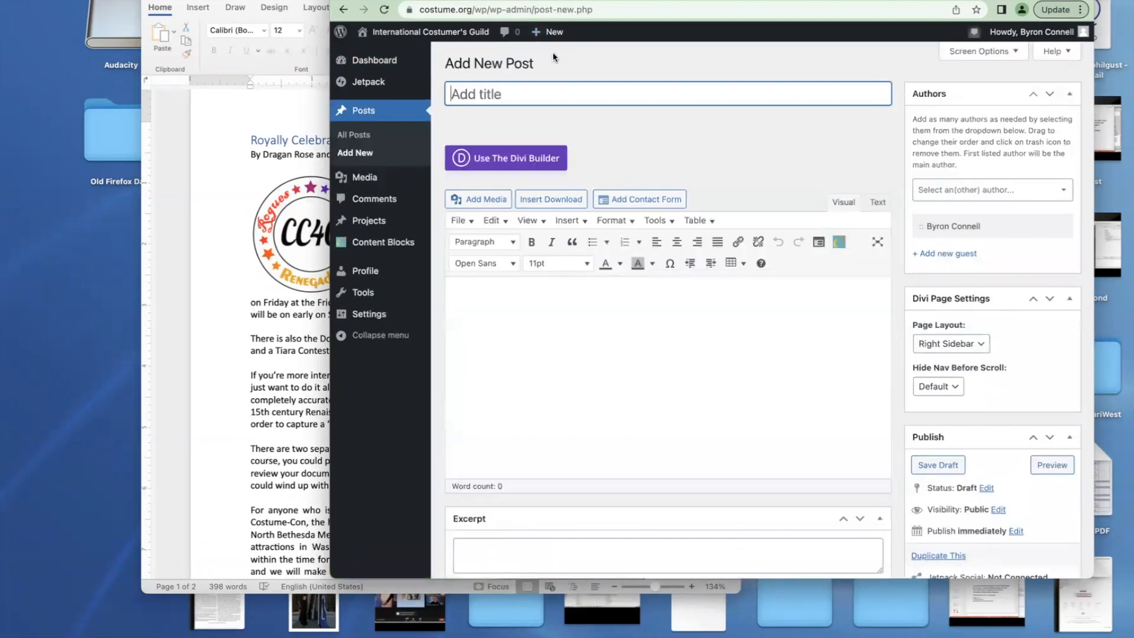
pyautogui.scroll(-6, 561, 131)
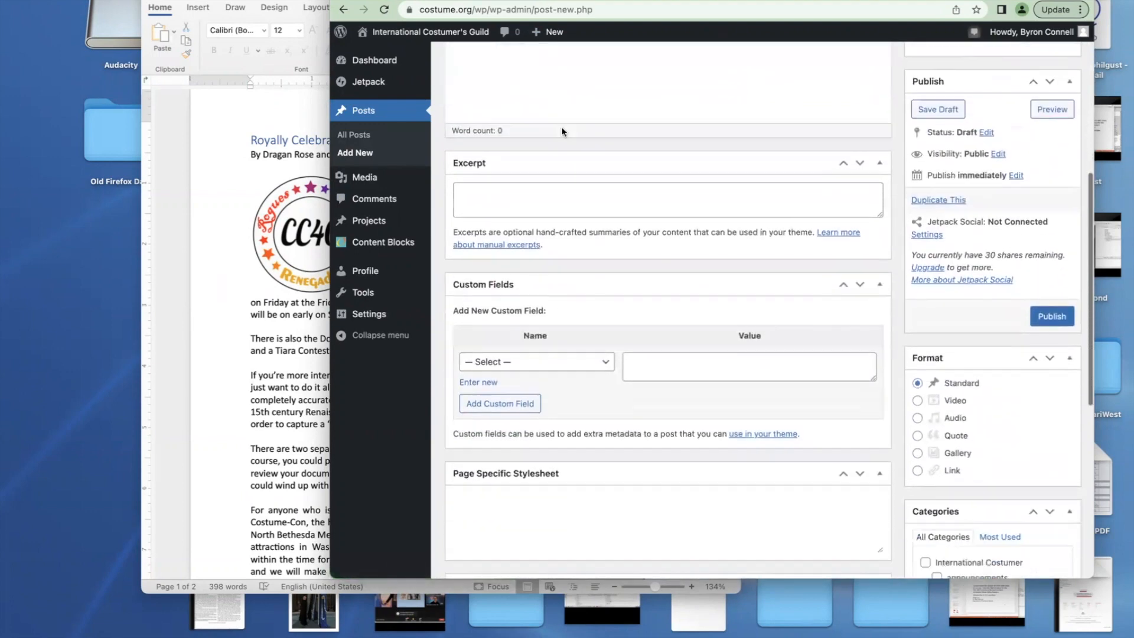
pyautogui.scroll(-3, 561, 130)
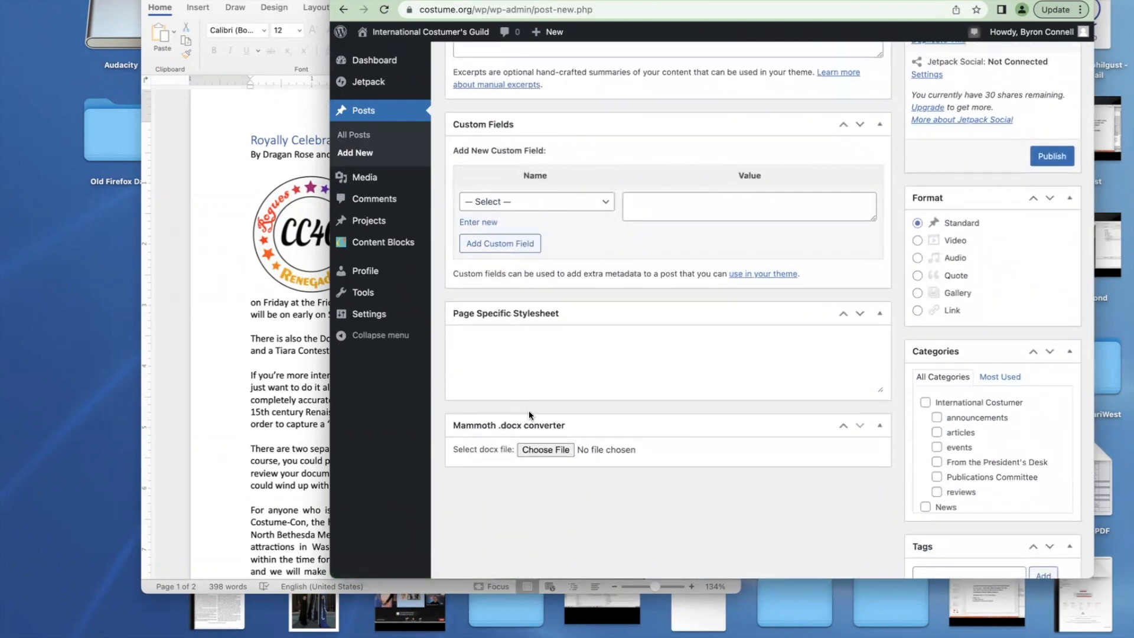
pyautogui.click(541, 448)
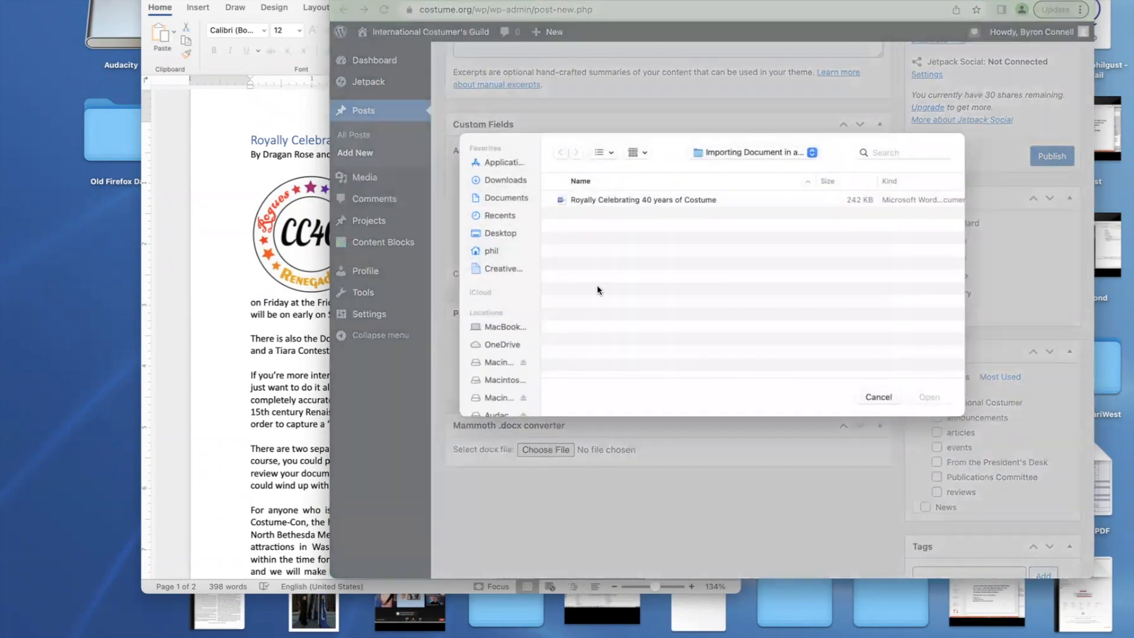
pyautogui.click(604, 203)
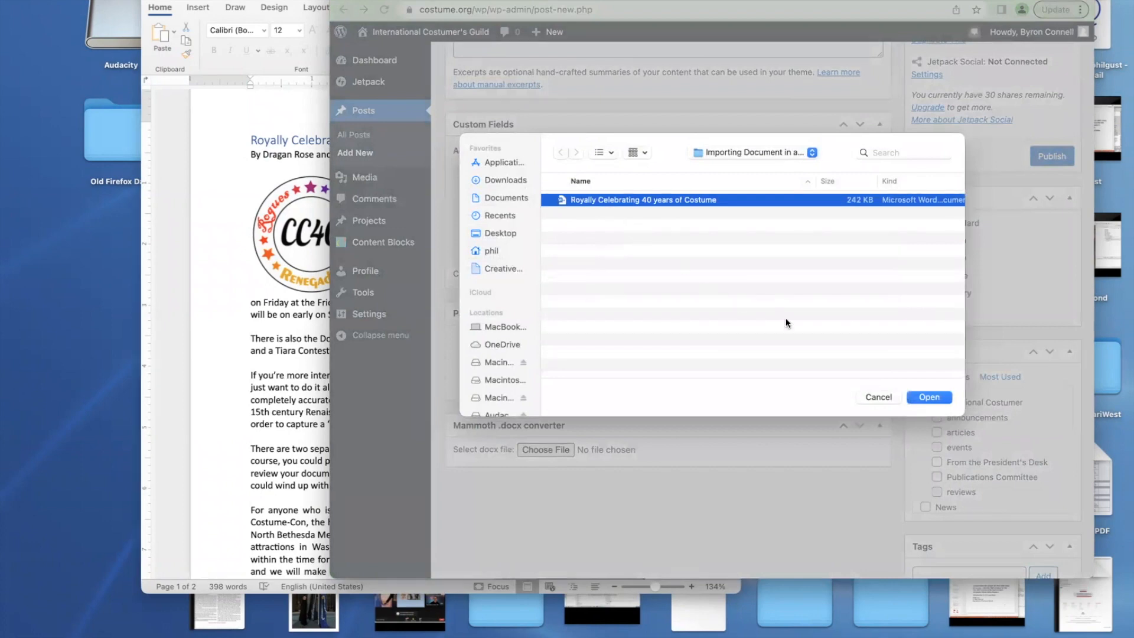
pyautogui.click(913, 397)
# Insert the converted Word document into the post editor and look over the imported text and images
pyautogui.scroll(-3, 830, 464)
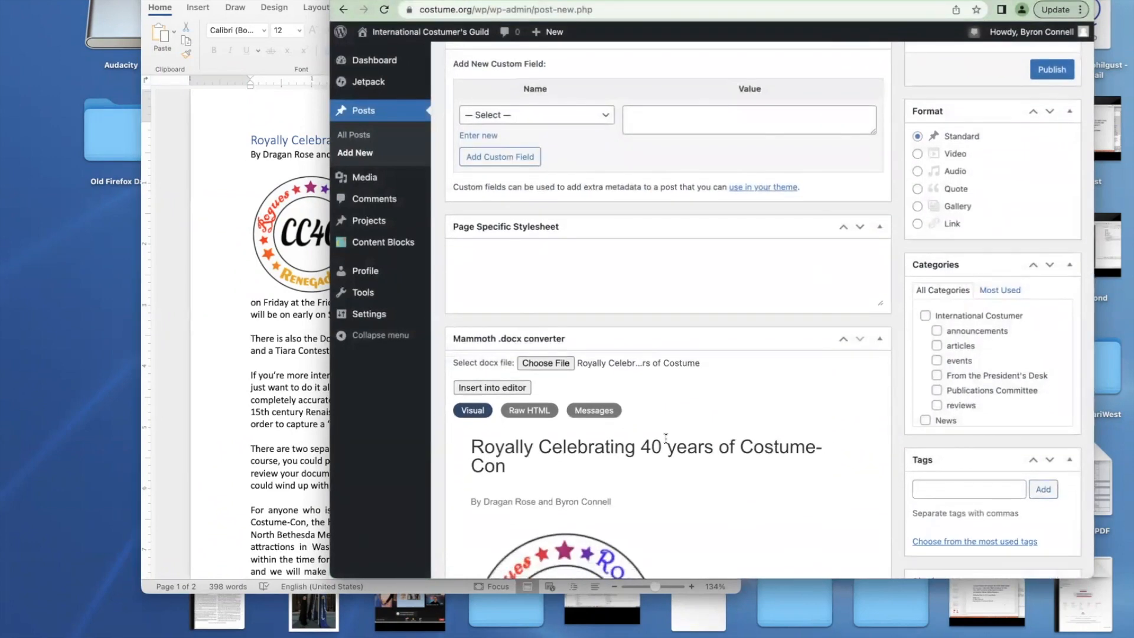
pyautogui.click(519, 390)
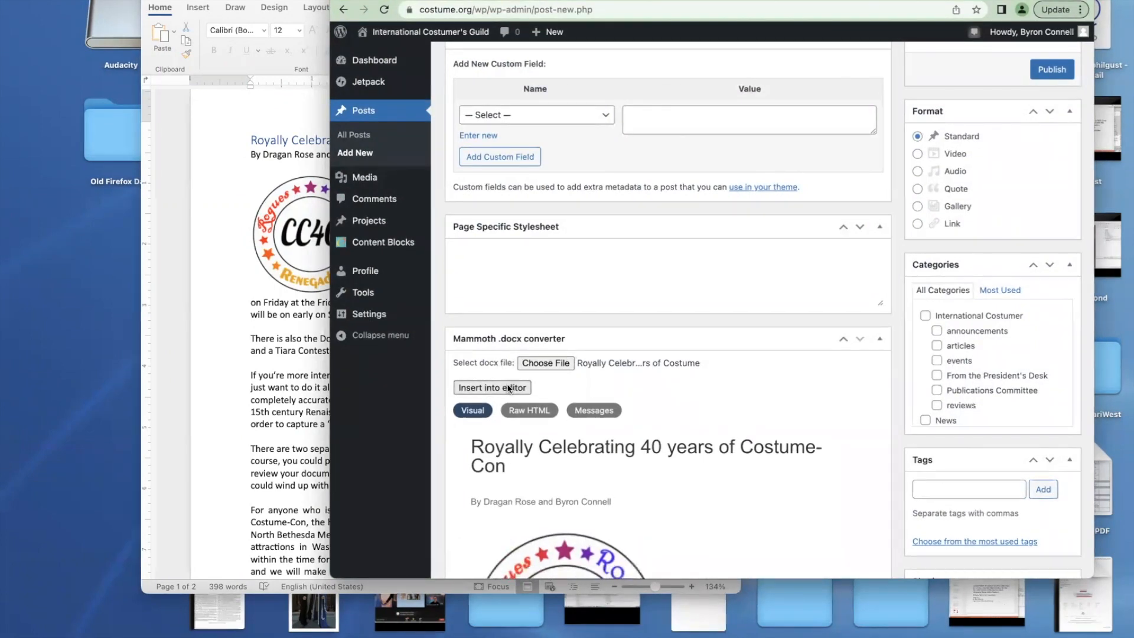
pyautogui.scroll(5, 507, 385)
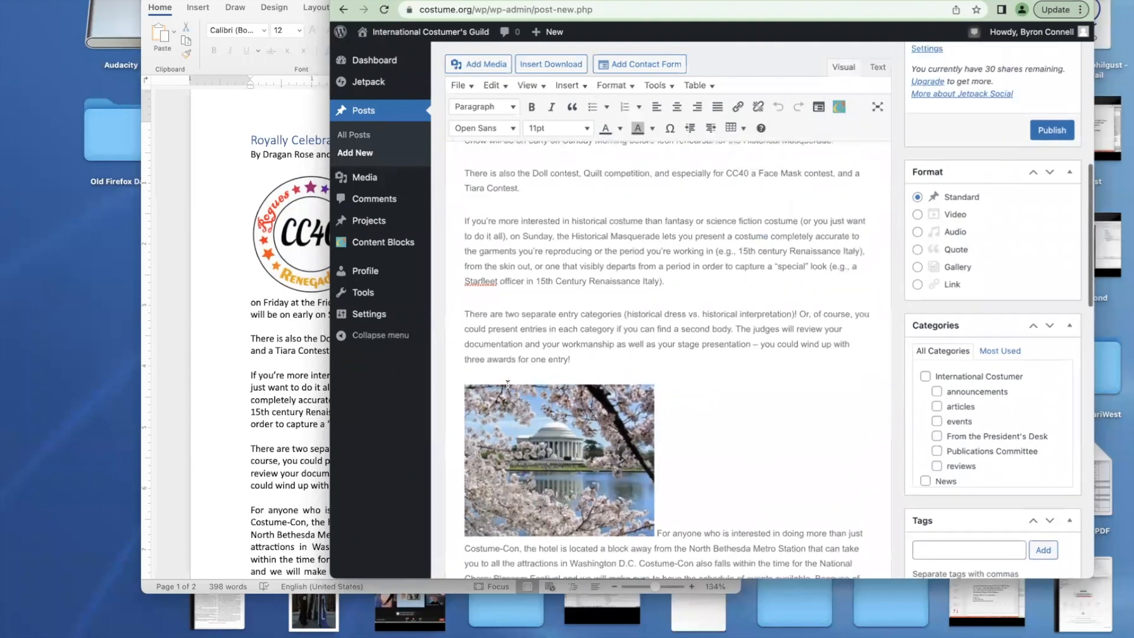
pyautogui.scroll(3, 508, 385)
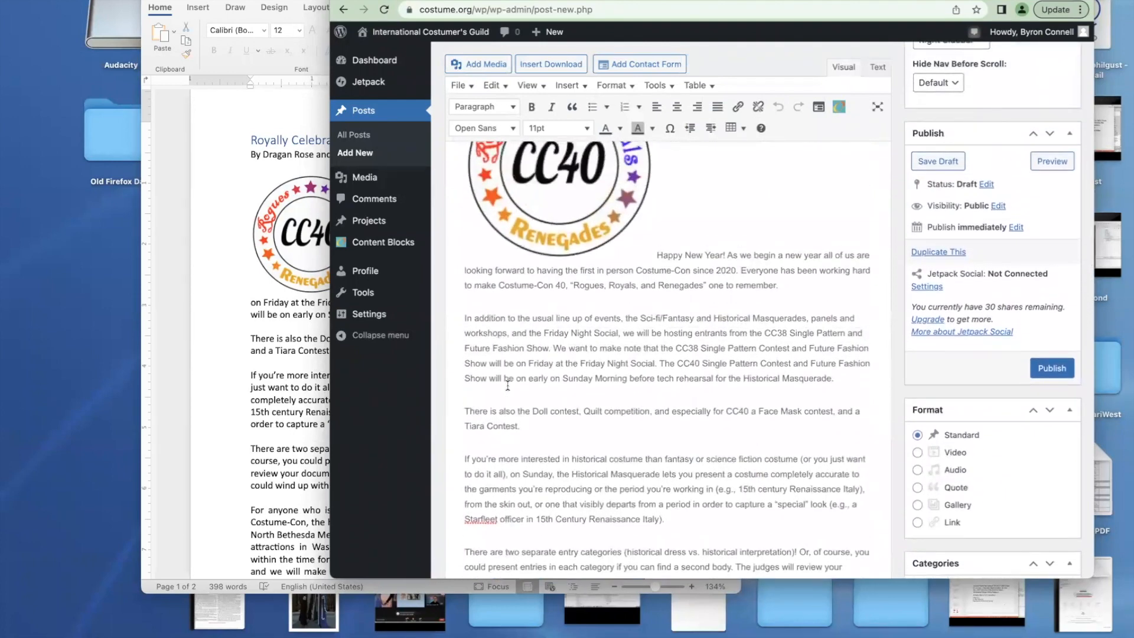
pyautogui.scroll(3, 508, 385)
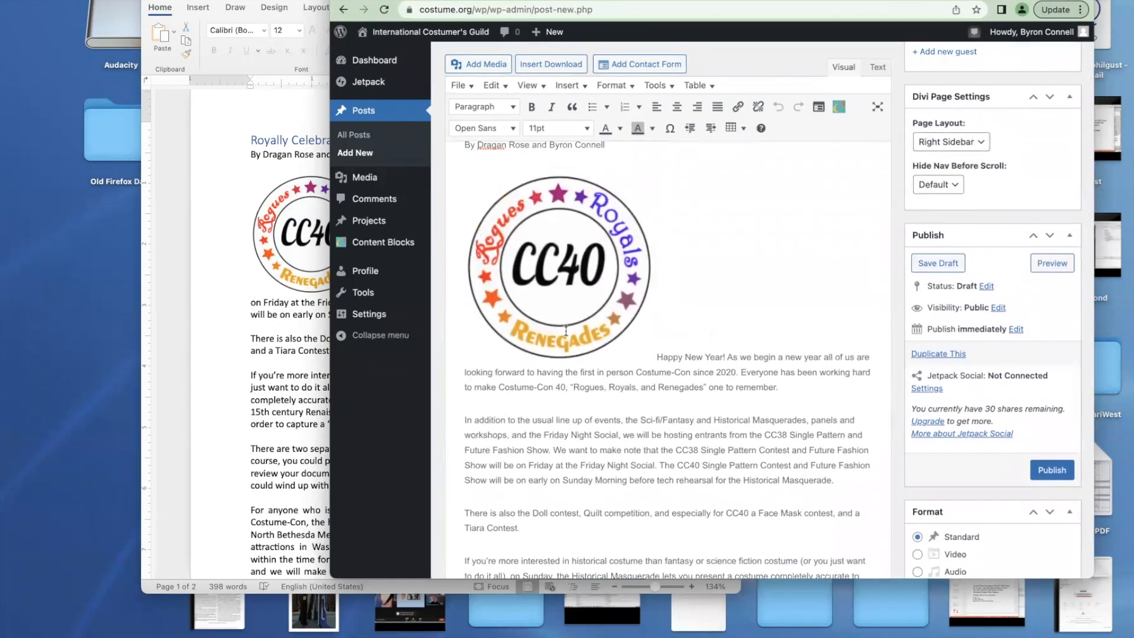
pyautogui.scroll(-5, 566, 331)
pyautogui.scroll(5, 565, 331)
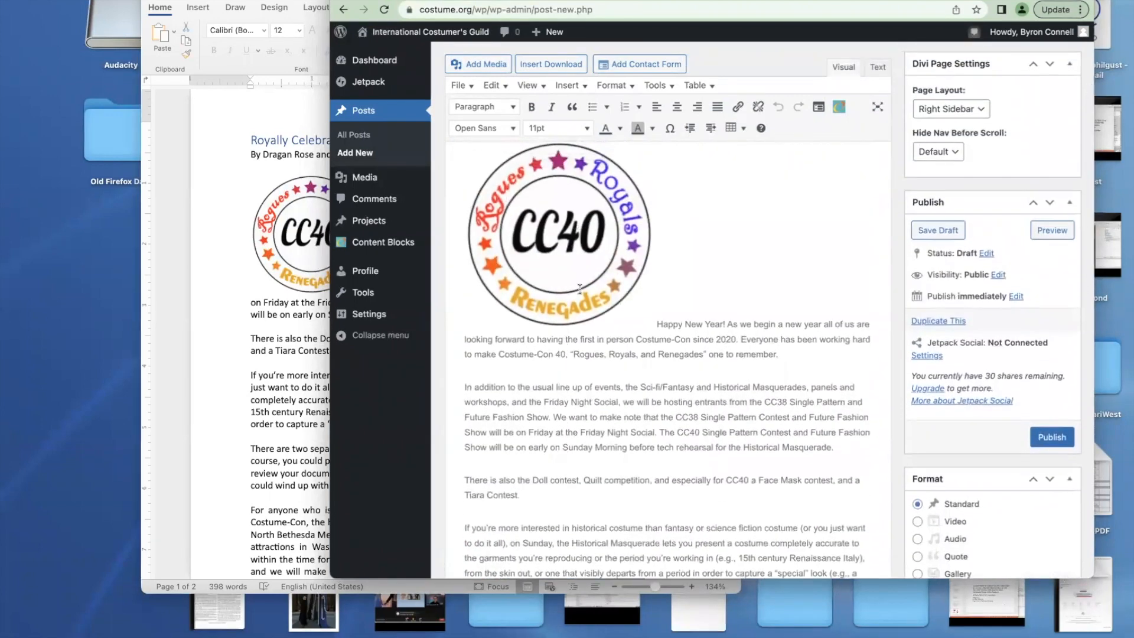
# Shrink the CC40 logo image to about two thirds of its size and align it left beside the opening text
pyautogui.click(605, 317)
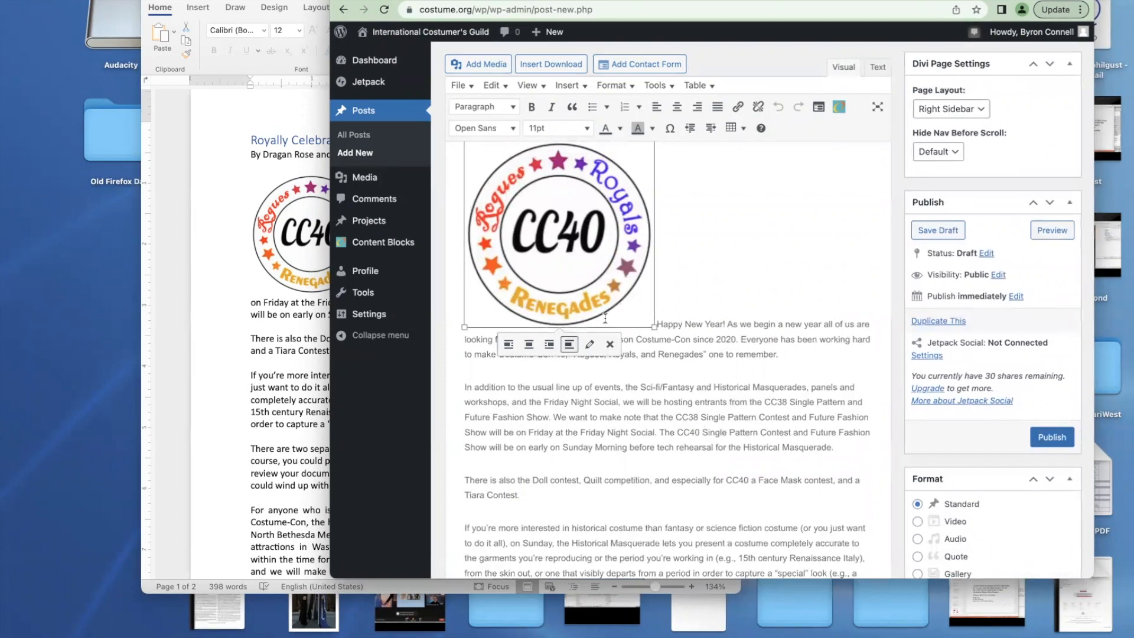
pyautogui.moveTo(655, 328); pyautogui.dragTo(591, 282)
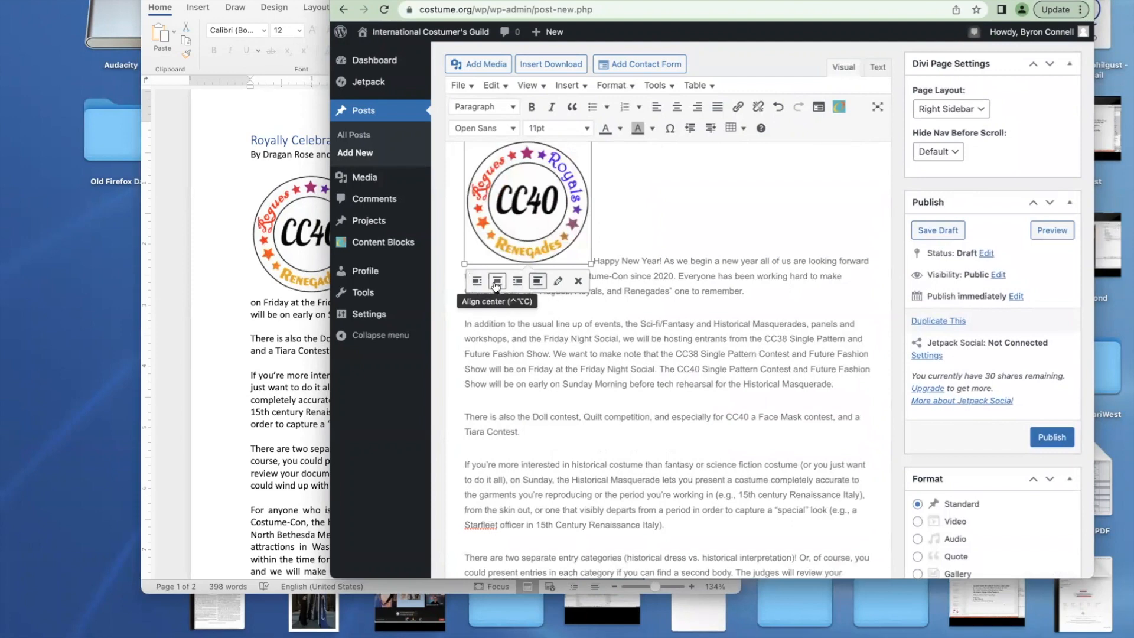
pyautogui.click(476, 281)
pyautogui.scroll(3, 629, 290)
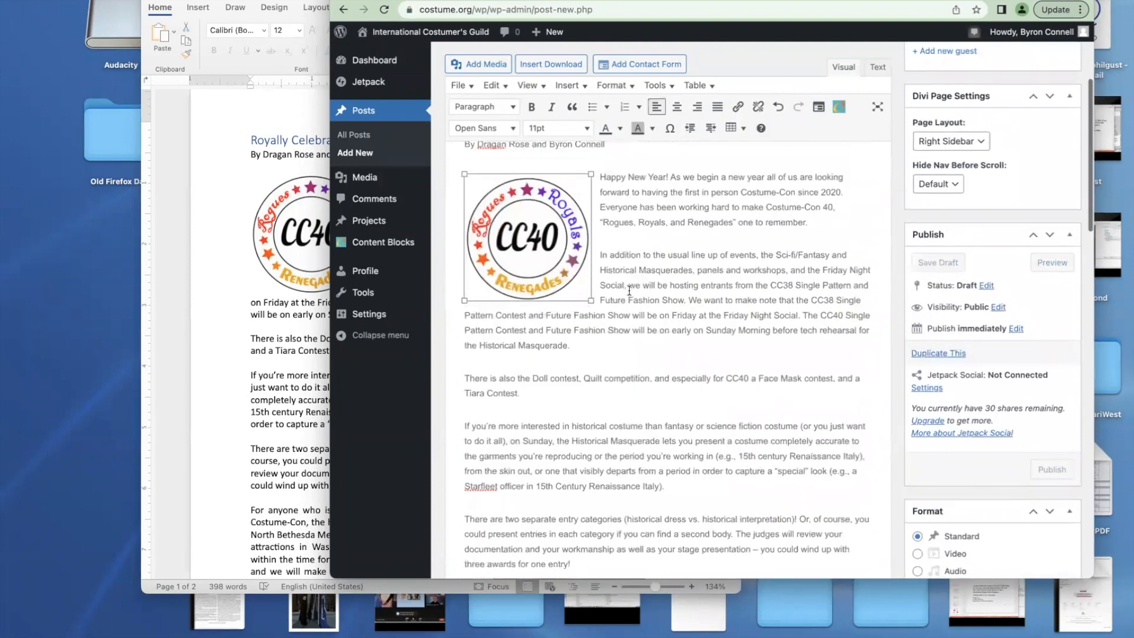
pyautogui.scroll(3, 629, 291)
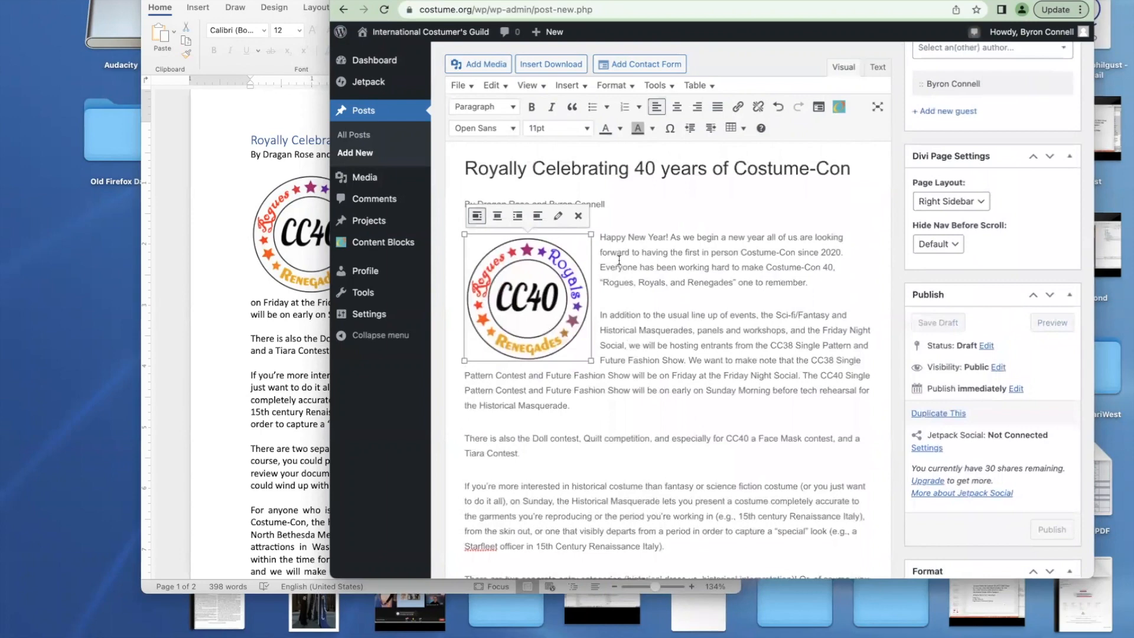
# Shrink the cherry blossom photo to about two thirds of its size and align it right beside the hotel paragraph
pyautogui.scroll(-10, 619, 260)
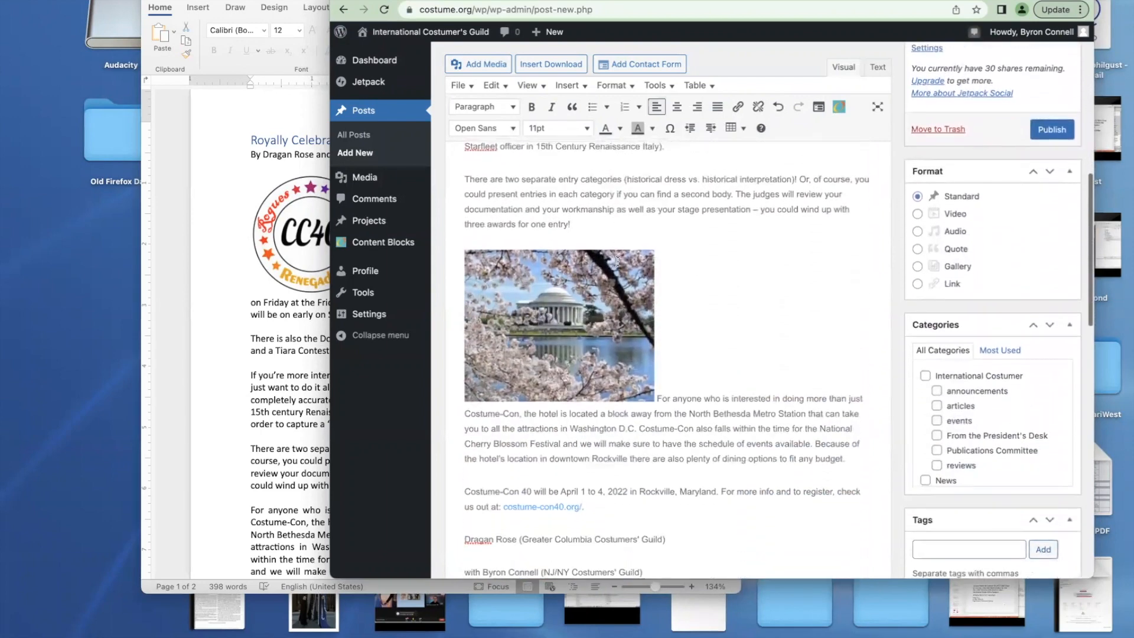
pyautogui.click(619, 311)
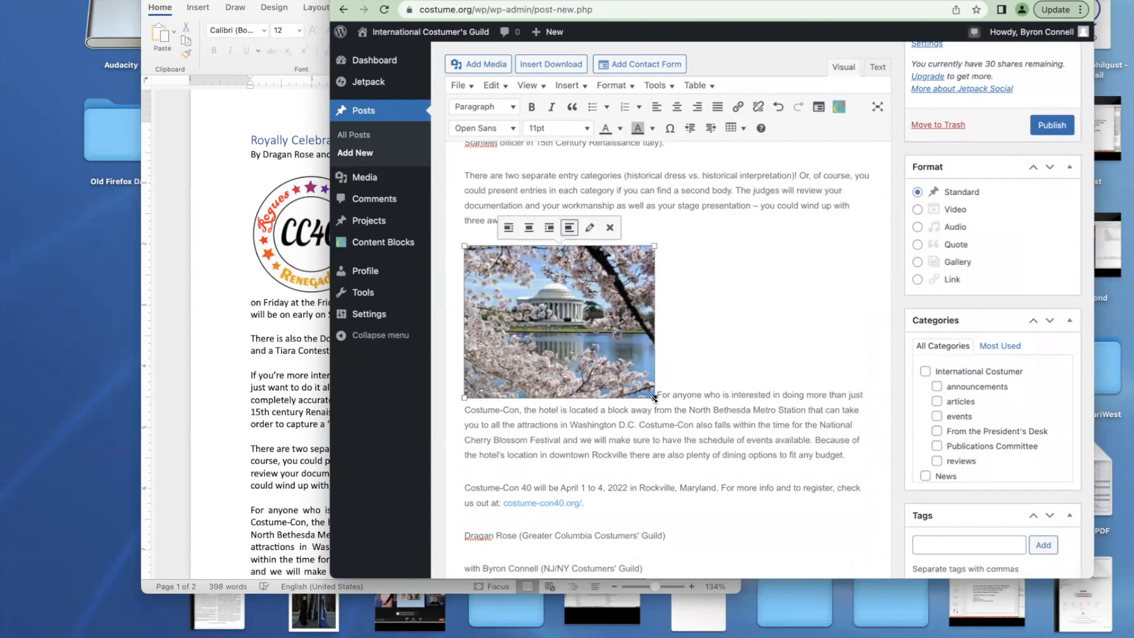
pyautogui.moveTo(655, 398); pyautogui.dragTo(591, 347)
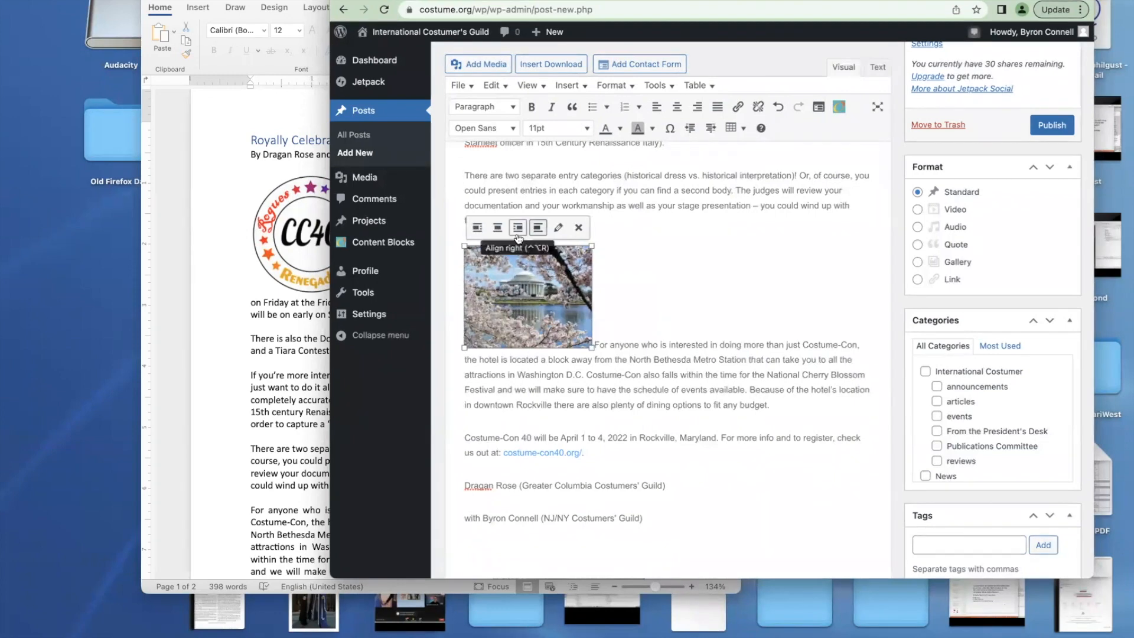
pyautogui.click(517, 229)
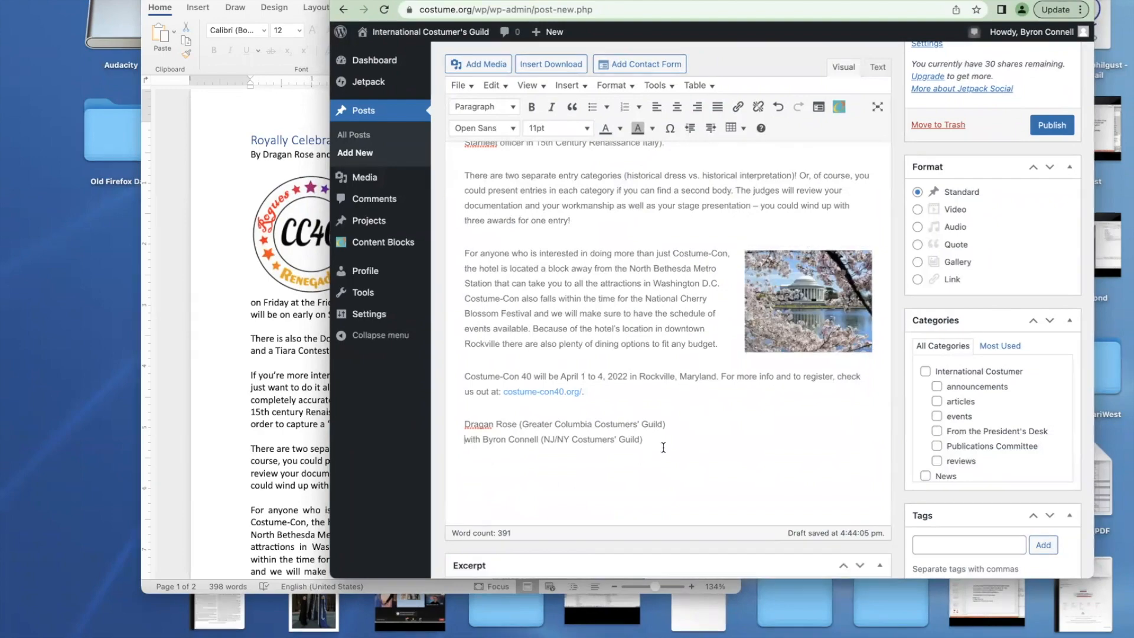
# Move the heading "Royally Celebrating 40 years of Costume-Con" out of the body text and into the post title
pyautogui.scroll(2, 663, 448)
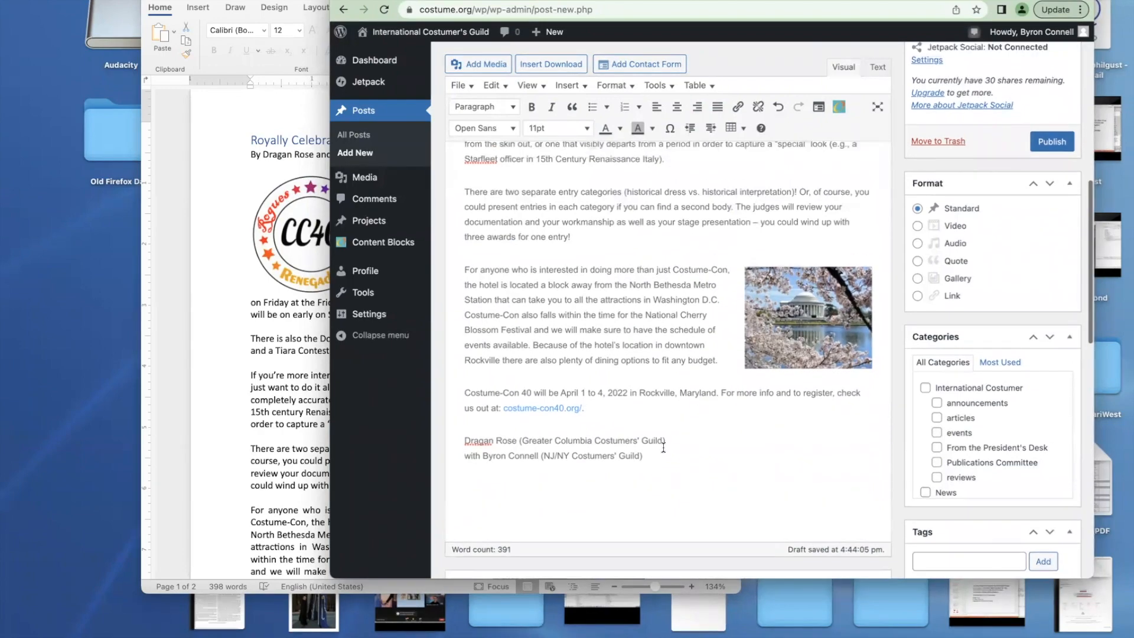
pyautogui.scroll(15, 663, 447)
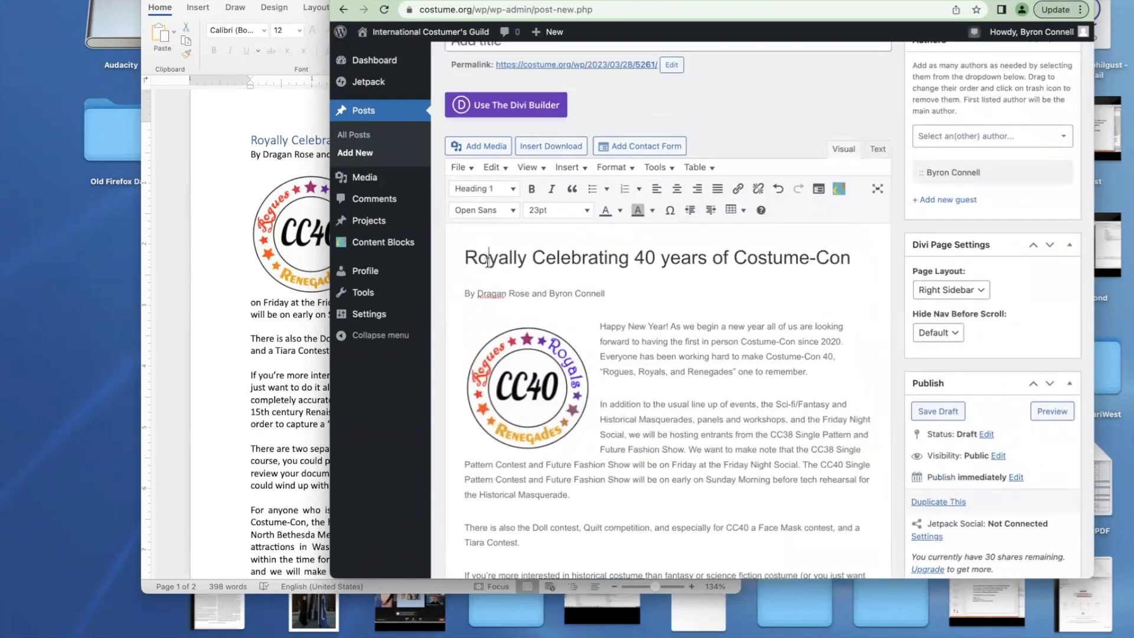
pyautogui.tripleClick(488, 261)
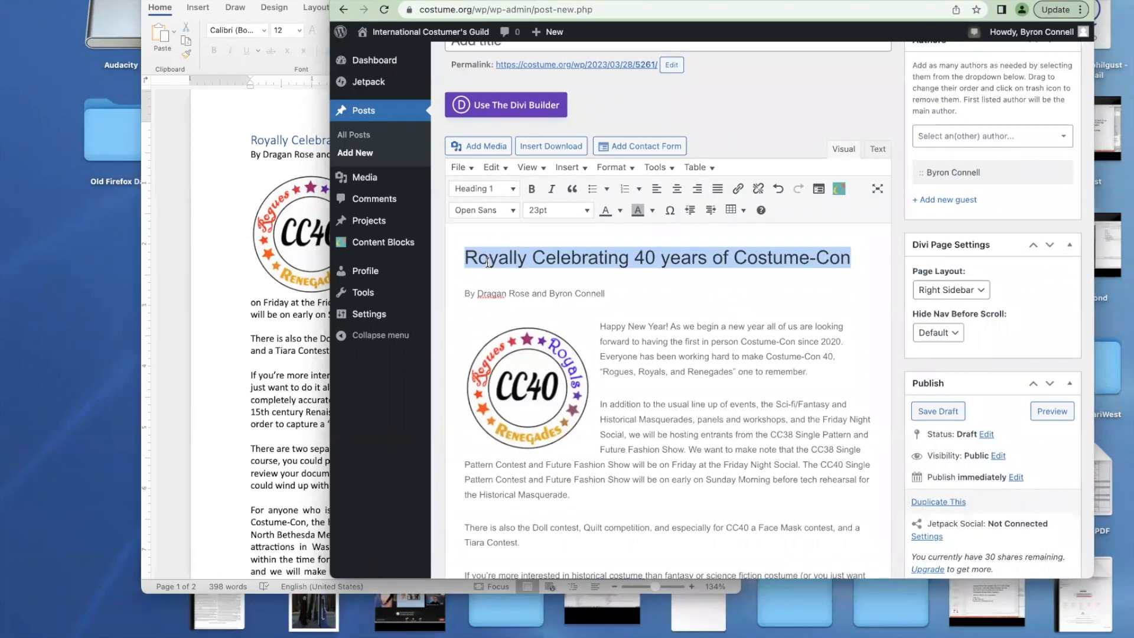
pyautogui.hotkey('ctrl', 'x')
pyautogui.scroll(2, 488, 261)
pyautogui.click(487, 95)
pyautogui.hotkey('ctrl', 'v')
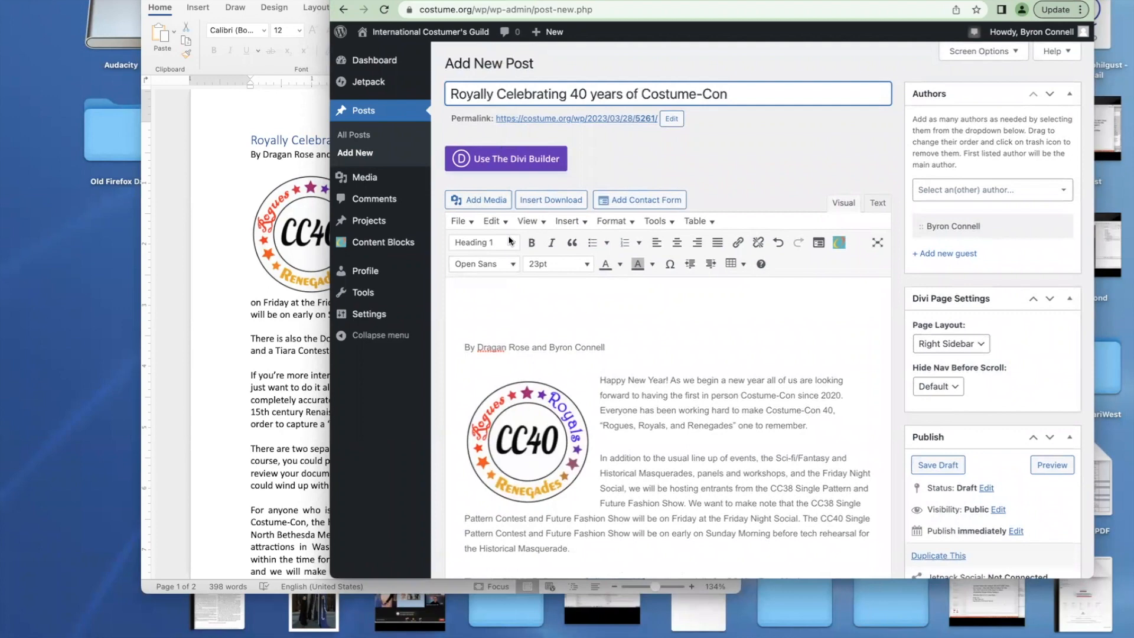
# Delete the byline and the empty lines above the CC40 logo from the post body
pyautogui.click(503, 346)
pyautogui.doubleClick(503, 345)
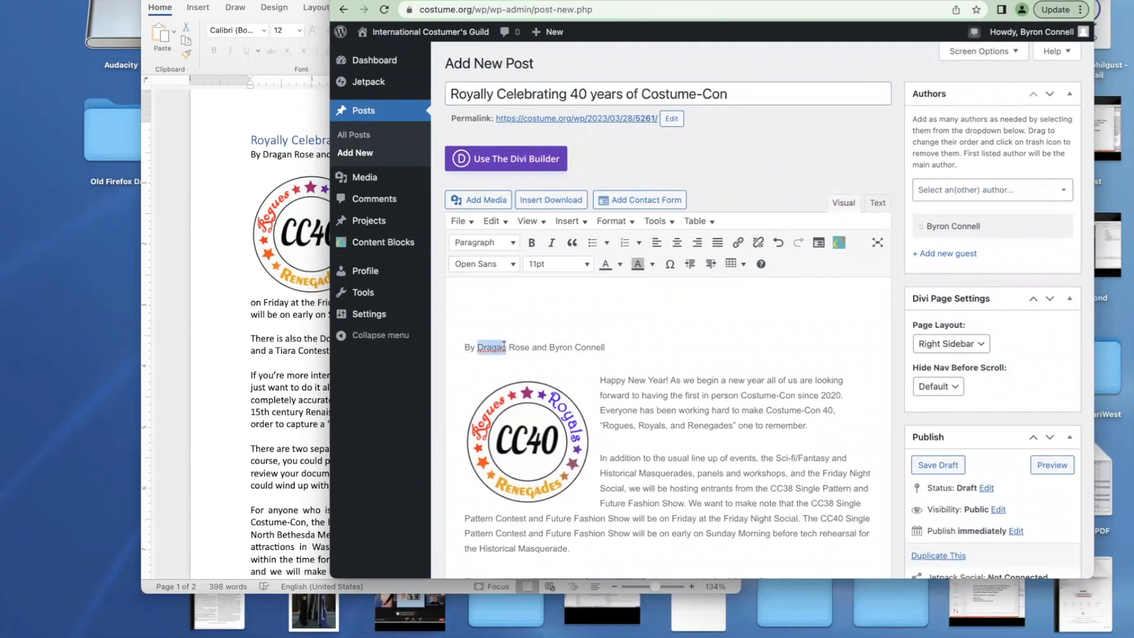
pyautogui.tripleClick(503, 345)
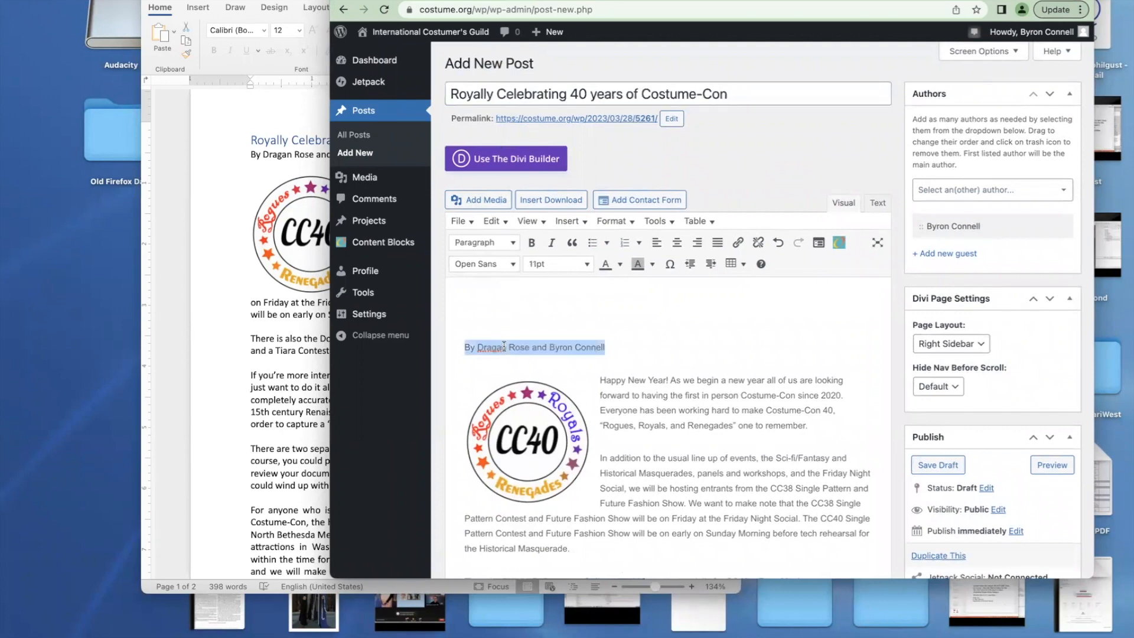
pyautogui.press('BackSpace')
pyautogui.press('Up')
pyautogui.hotkey('shift', 'Down')
pyautogui.hotkey('shift', 'Down')
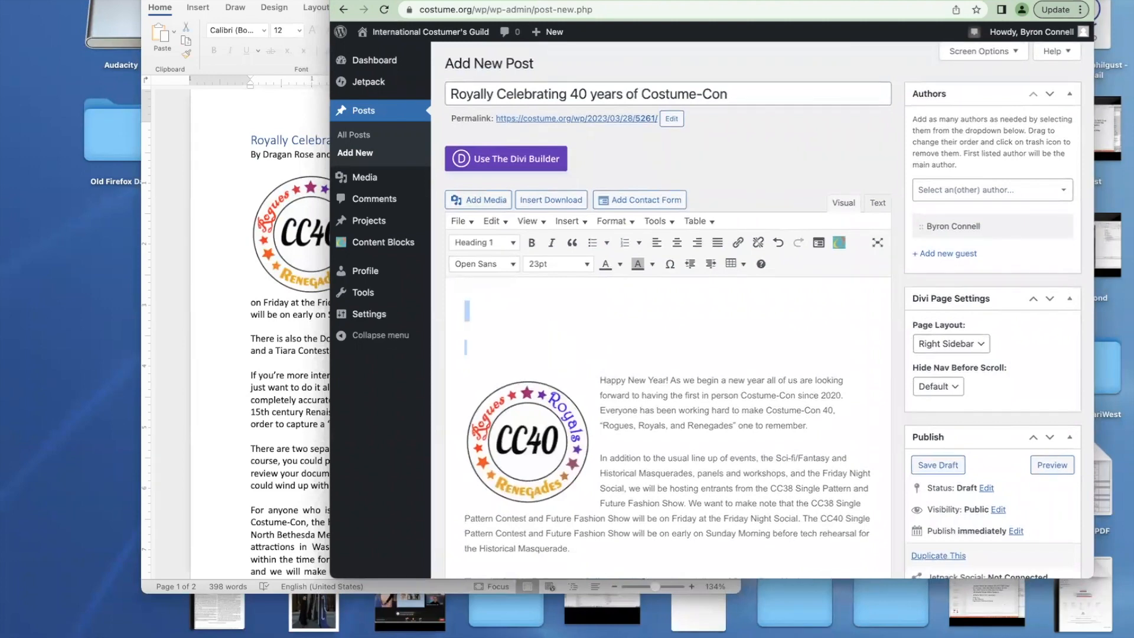
pyautogui.press('BackSpace')
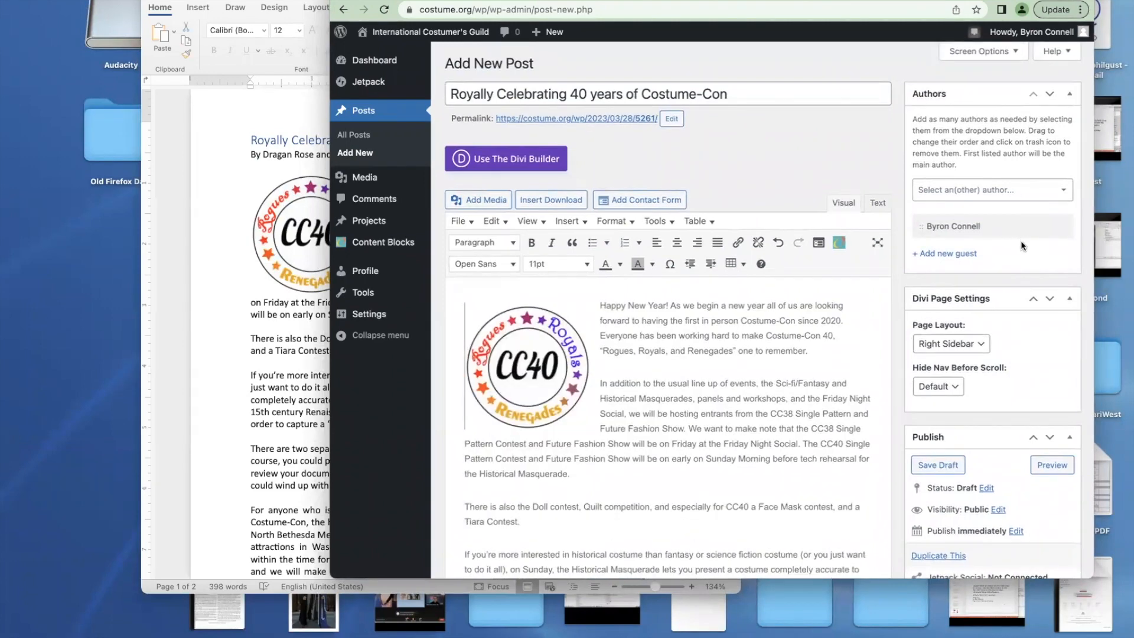
# Add the guest co-author named in the article as a second author of the post
pyautogui.click(1040, 196)
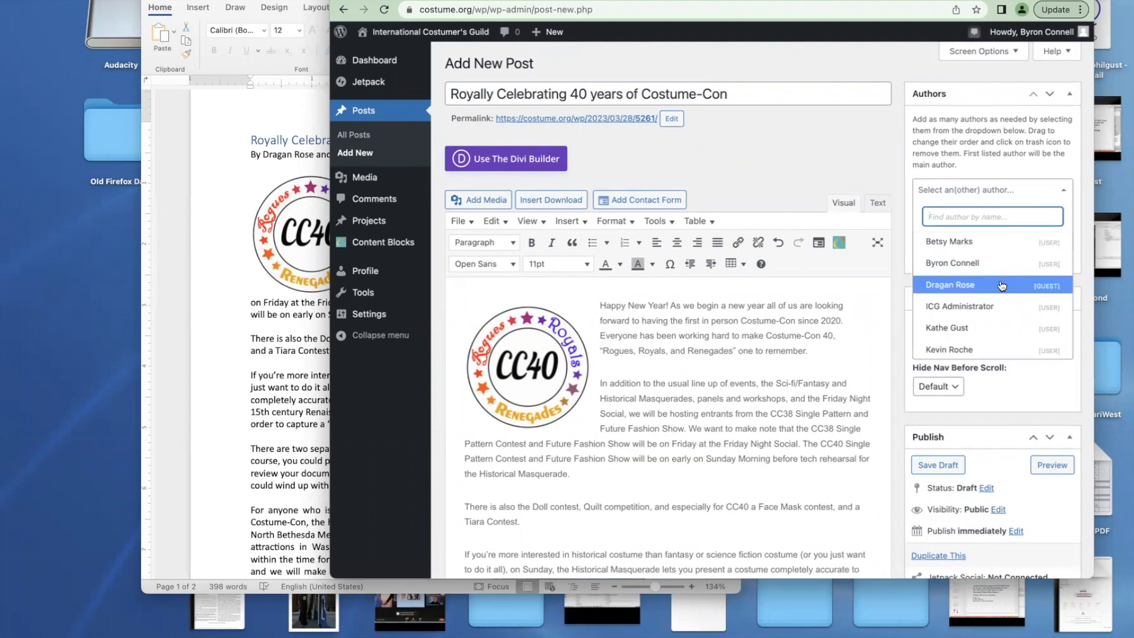
pyautogui.click(1002, 286)
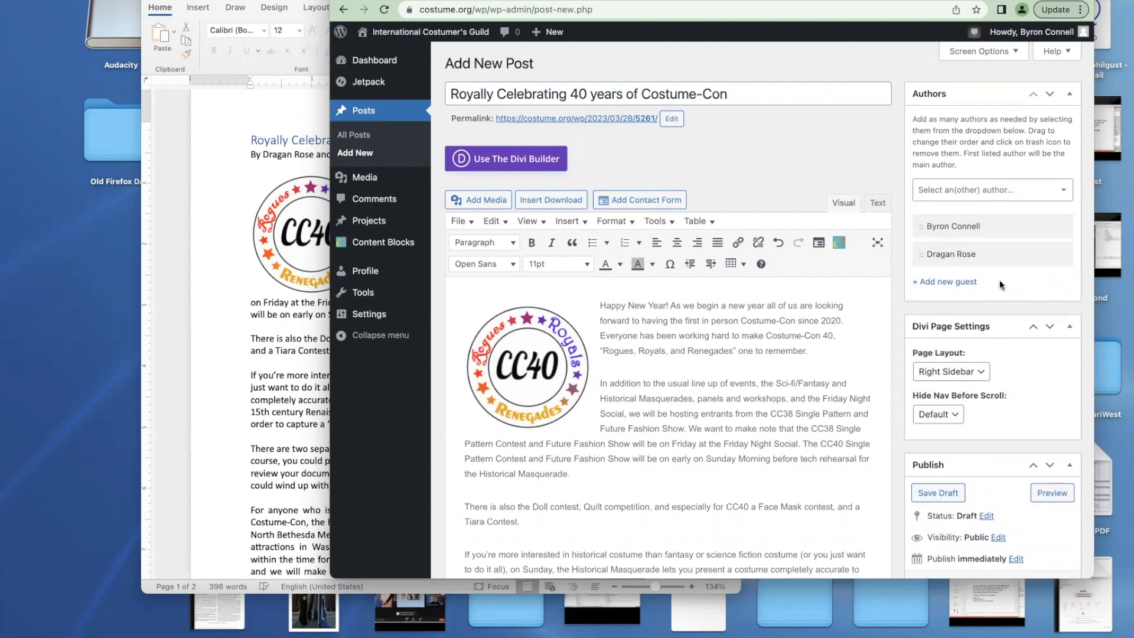
# Assign the post to the International Costumer category and its articles subcategory, and check the remaining categories
pyautogui.scroll(-3, 871, 359)
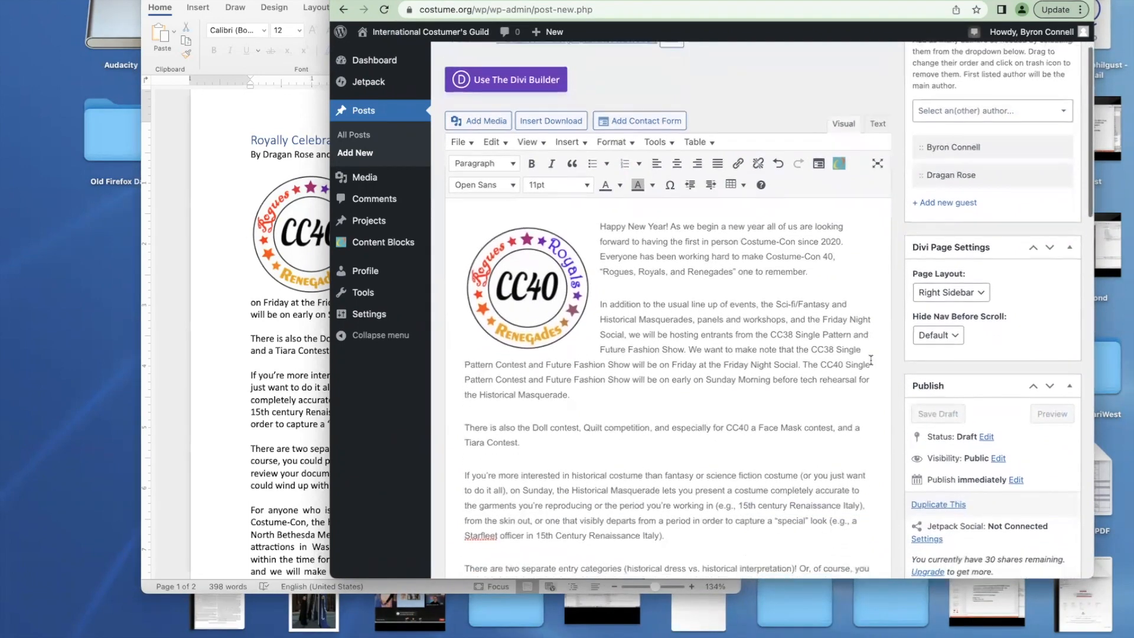
pyautogui.scroll(-10, 870, 360)
pyautogui.scroll(-3, 870, 359)
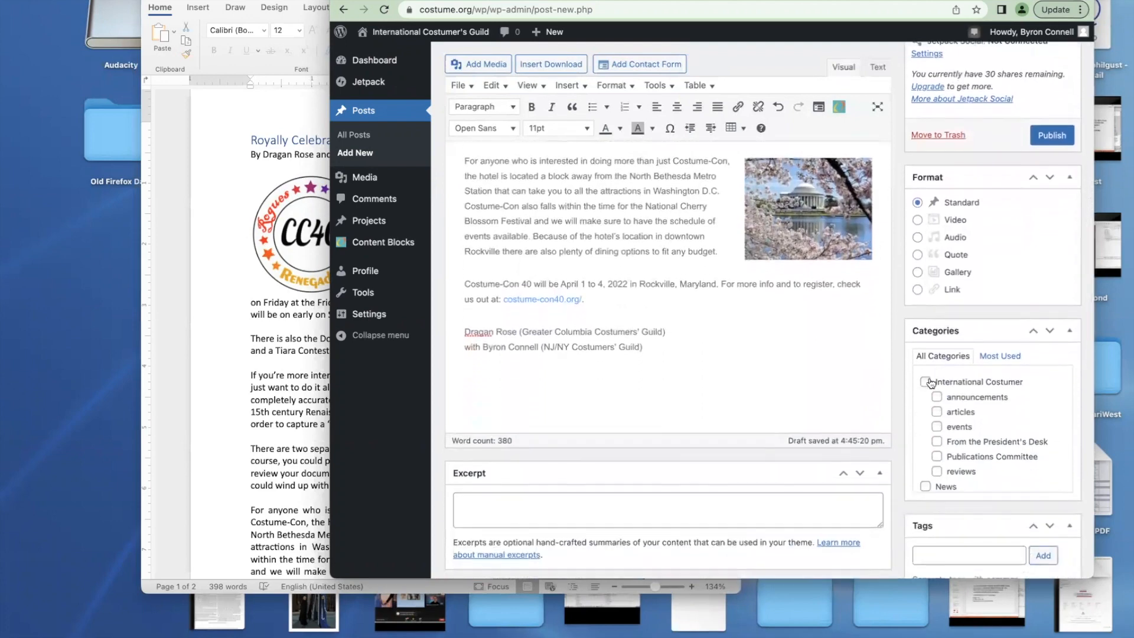
pyautogui.click(926, 382)
pyautogui.click(935, 412)
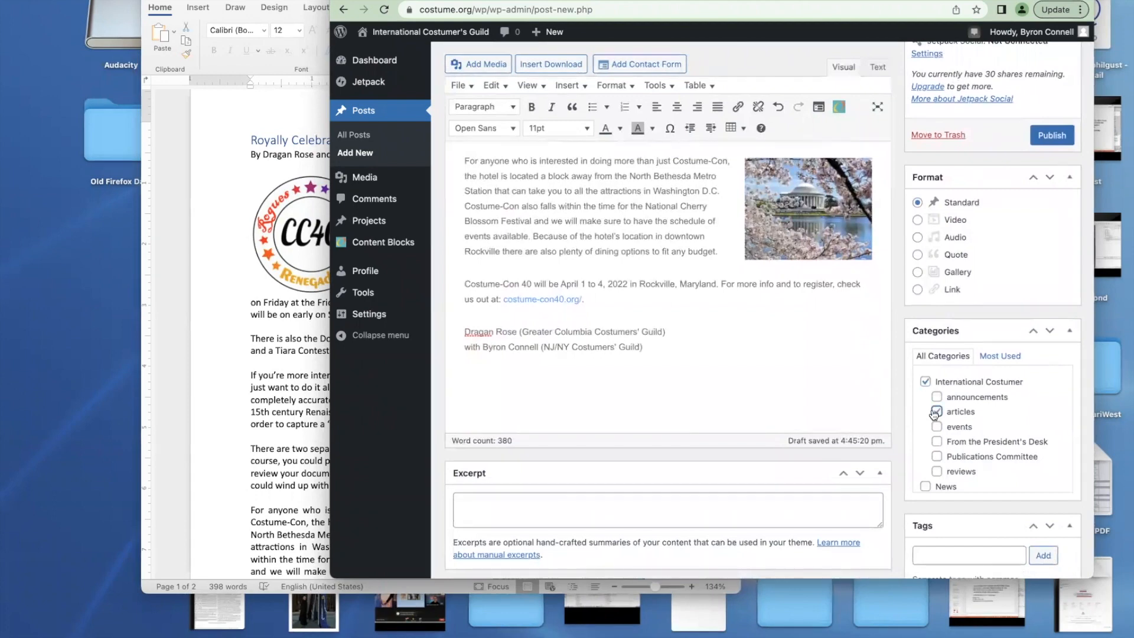
pyautogui.scroll(-5, 935, 414)
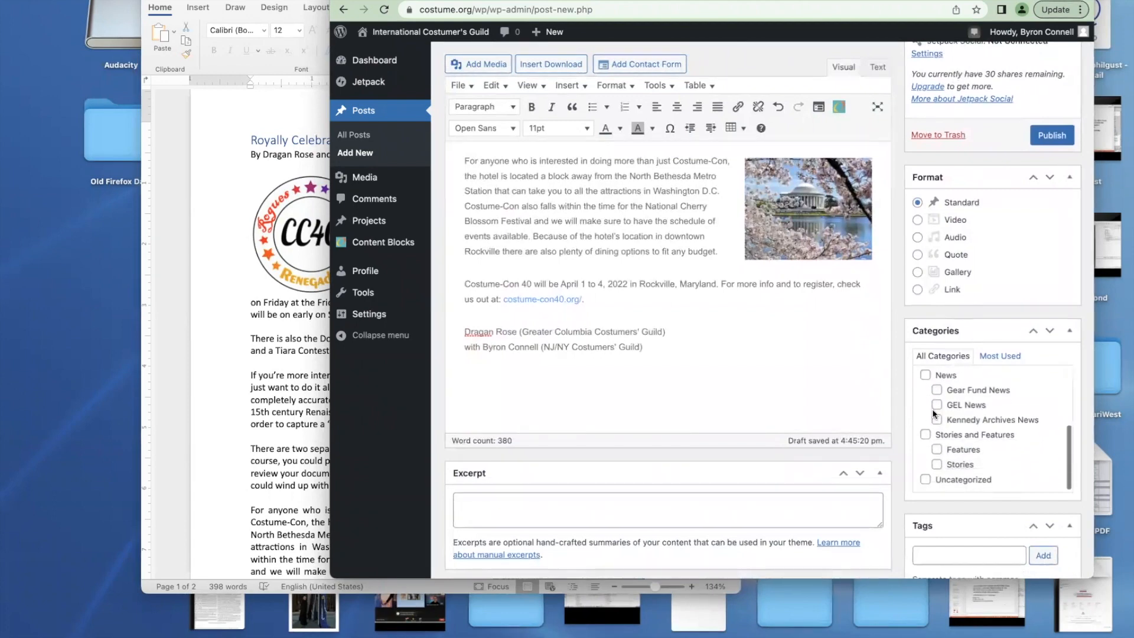
pyautogui.scroll(4, 899, 447)
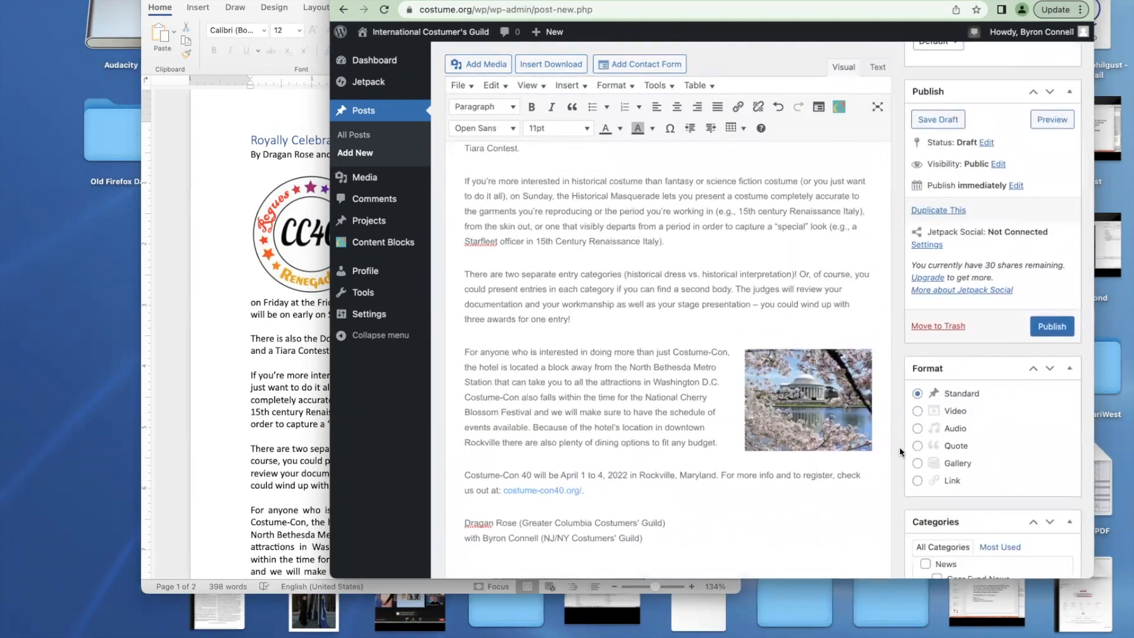
pyautogui.scroll(1, 963, 273)
pyautogui.scroll(3, 964, 274)
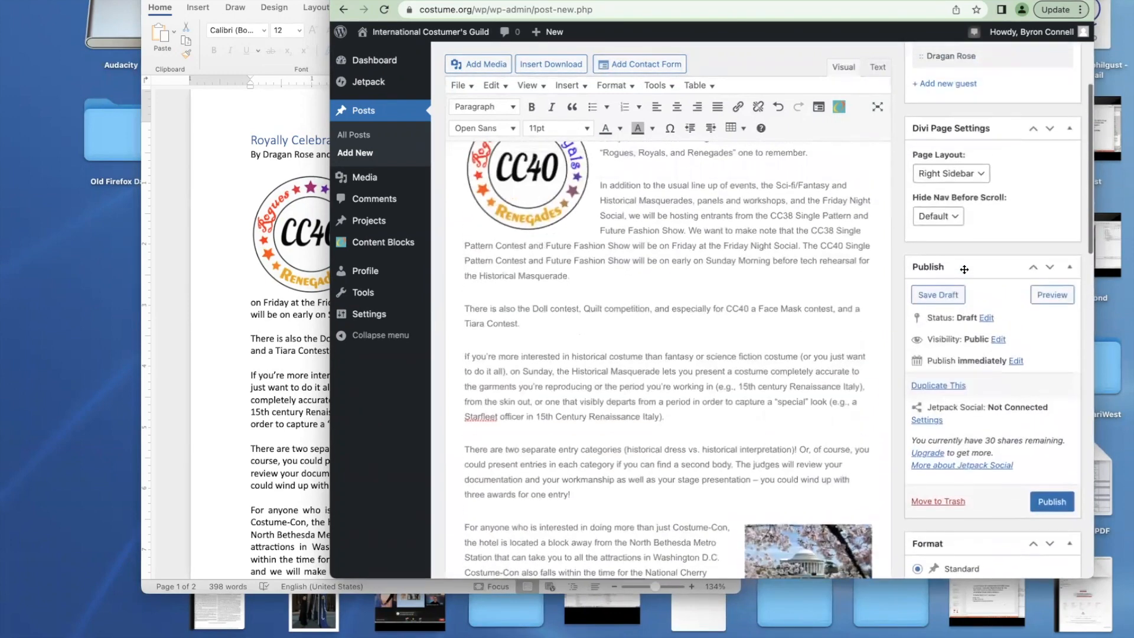
# Save the post as a draft and preview the article down to its closing author credits
pyautogui.click(953, 298)
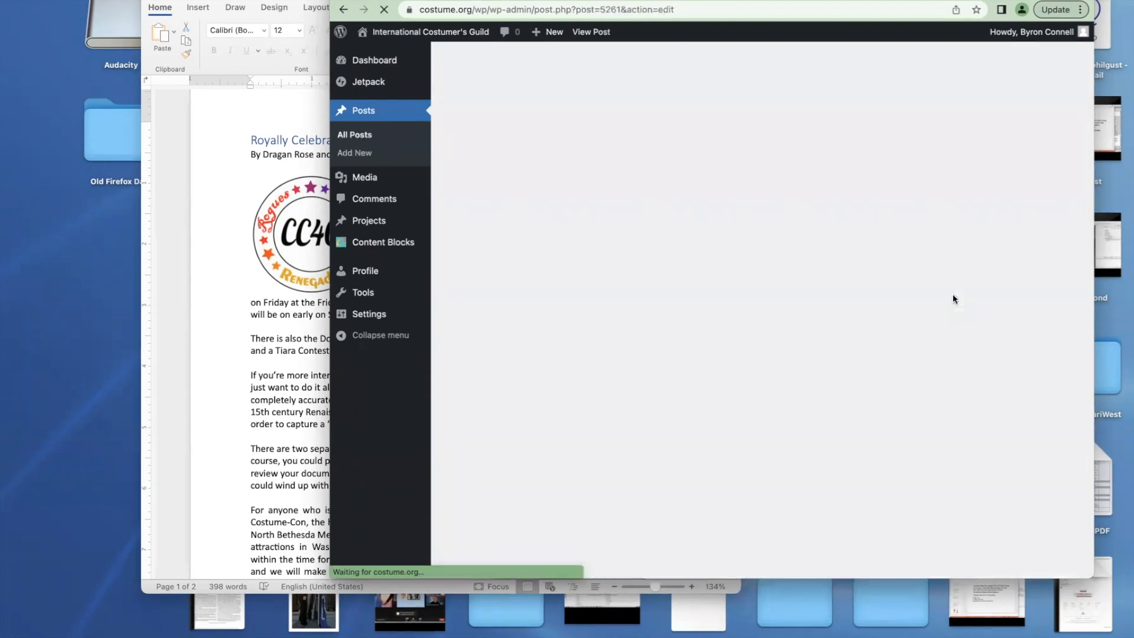
pyautogui.scroll(-5, 953, 298)
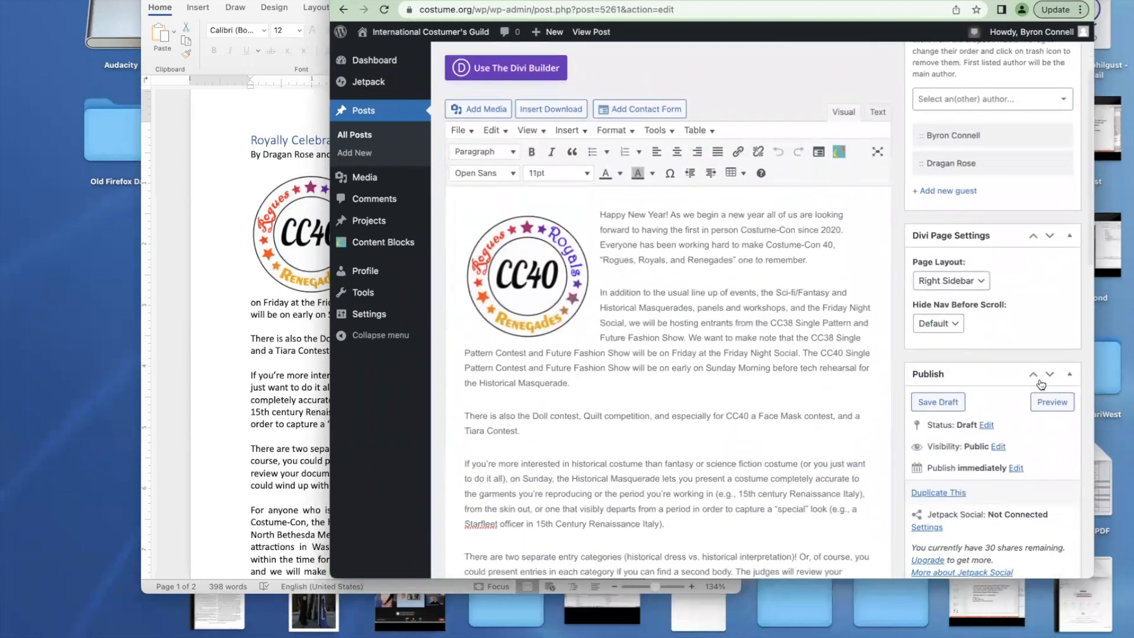
pyautogui.click(1054, 401)
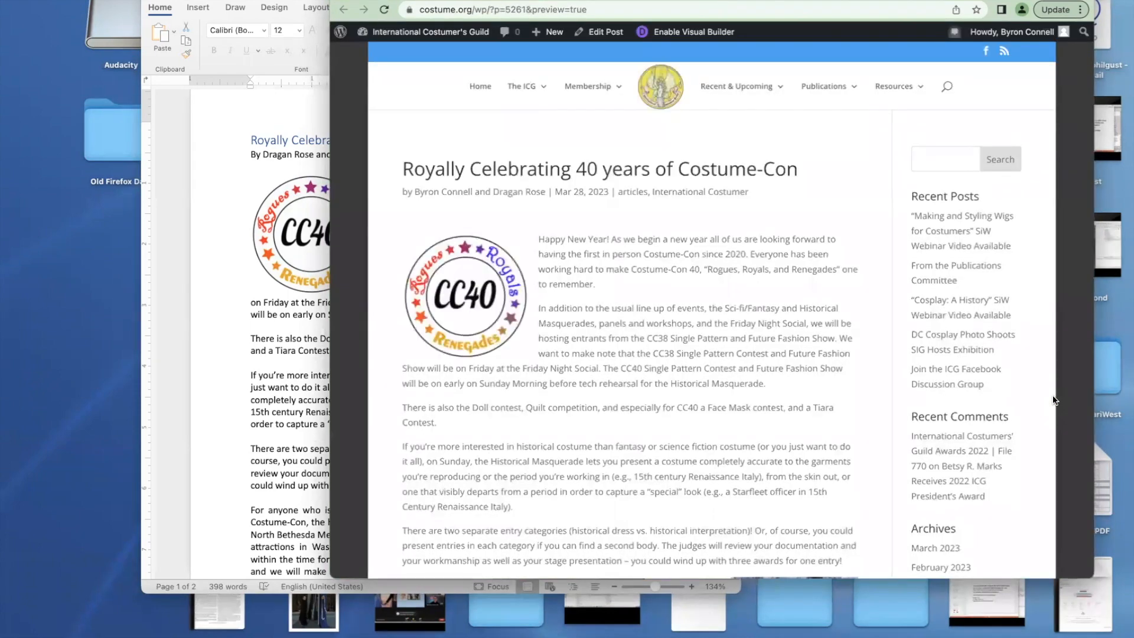
pyautogui.scroll(-5, 529, 445)
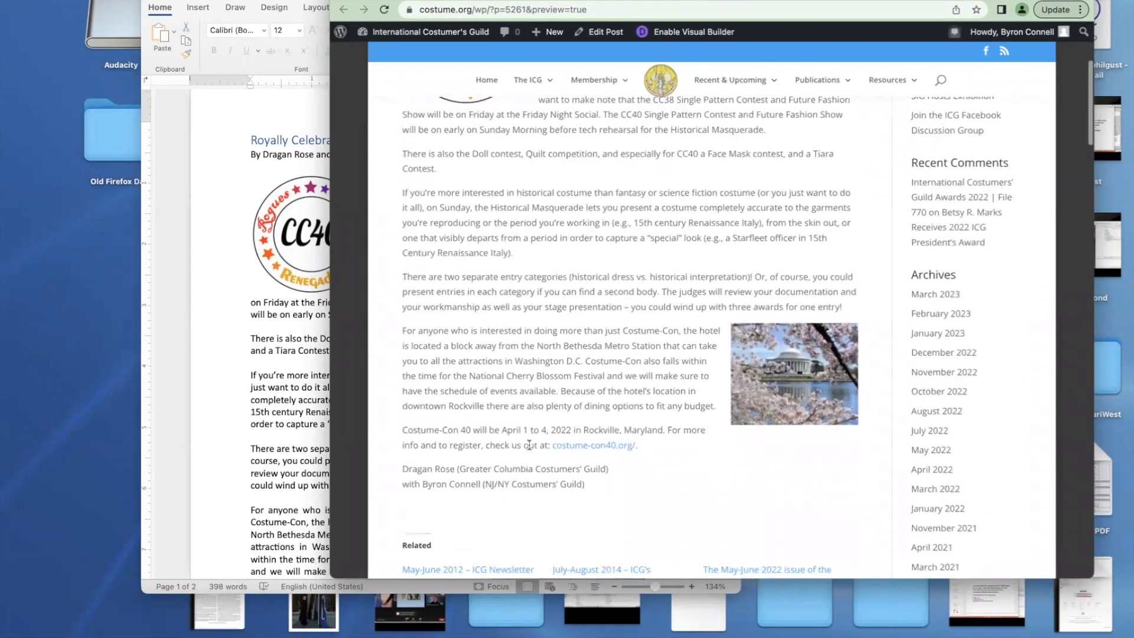
# Switch to Word and compare the original article's text and image layout with the post preview
pyautogui.click(222, 449)
pyautogui.scroll(-2, 222, 449)
pyautogui.scroll(-4, 222, 449)
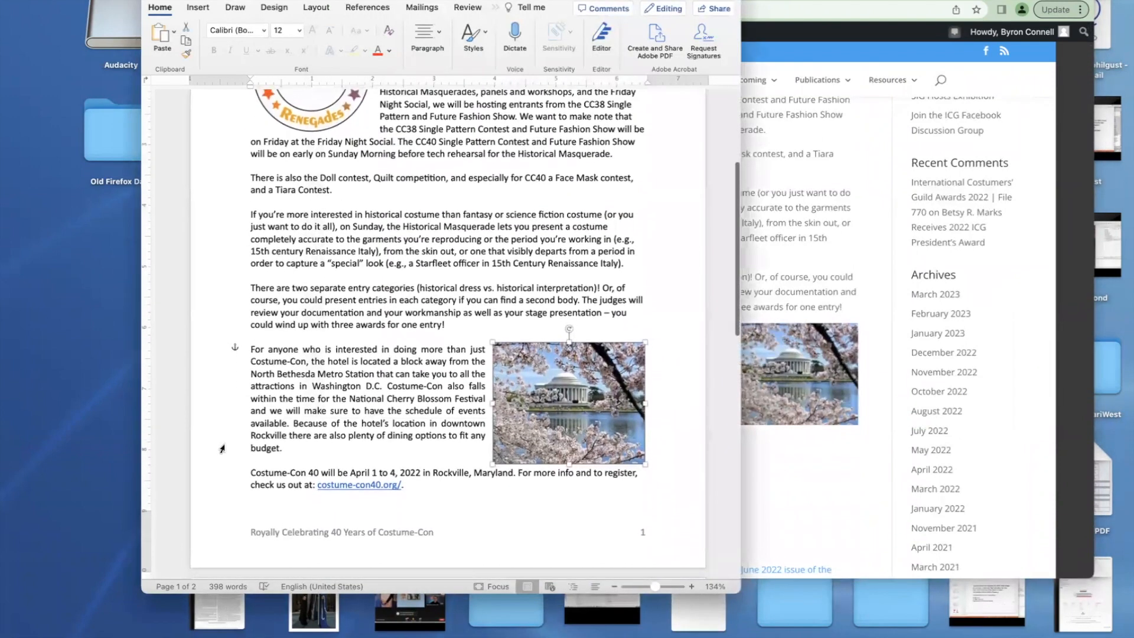
pyautogui.scroll(1, 222, 448)
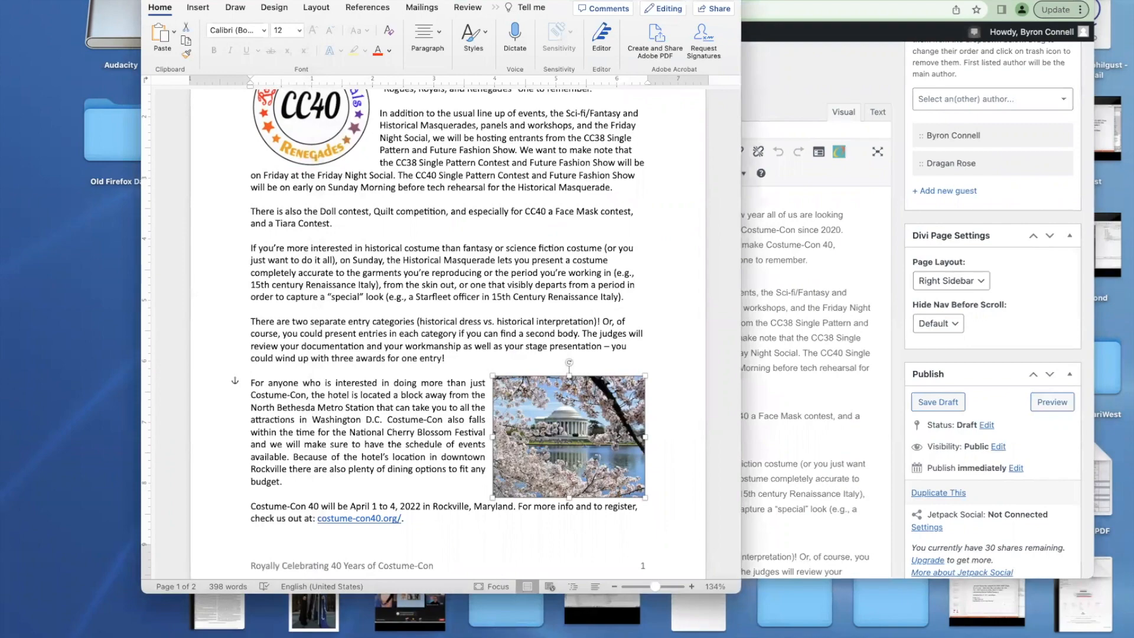
# Bring up the Google Docs version of the article and look through its heading, text and image layout
pyautogui.moveTo(2, 89); pyautogui.dragTo(612, 48)
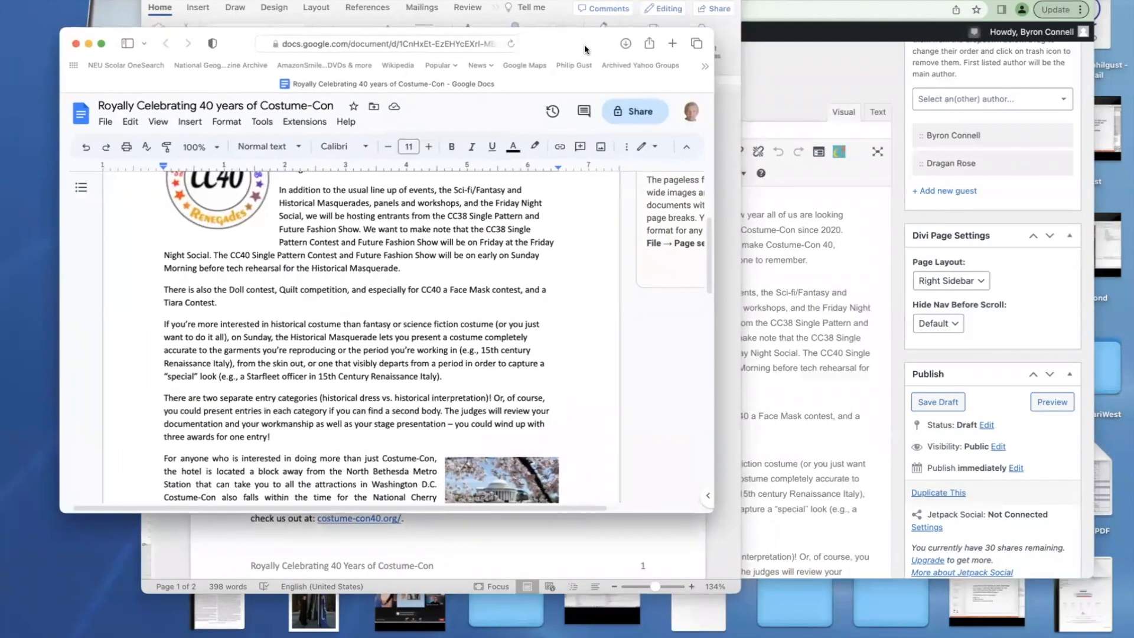
pyautogui.scroll(3, 521, 255)
pyautogui.scroll(2, 522, 255)
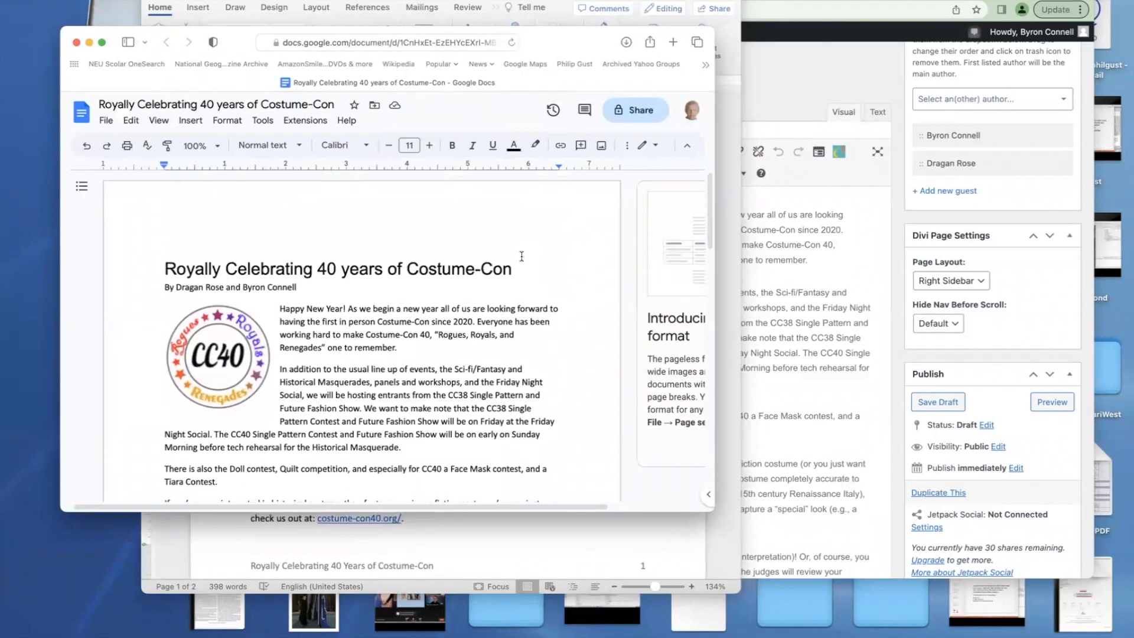
pyautogui.scroll(-8, 521, 255)
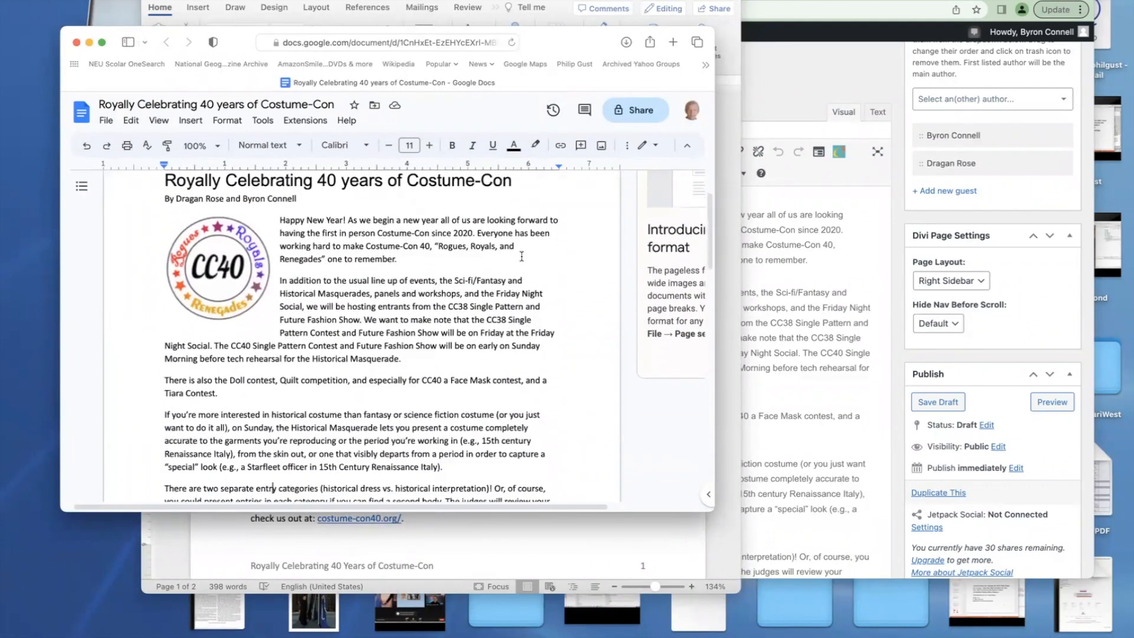
pyautogui.scroll(-2, 521, 257)
pyautogui.scroll(5, 522, 255)
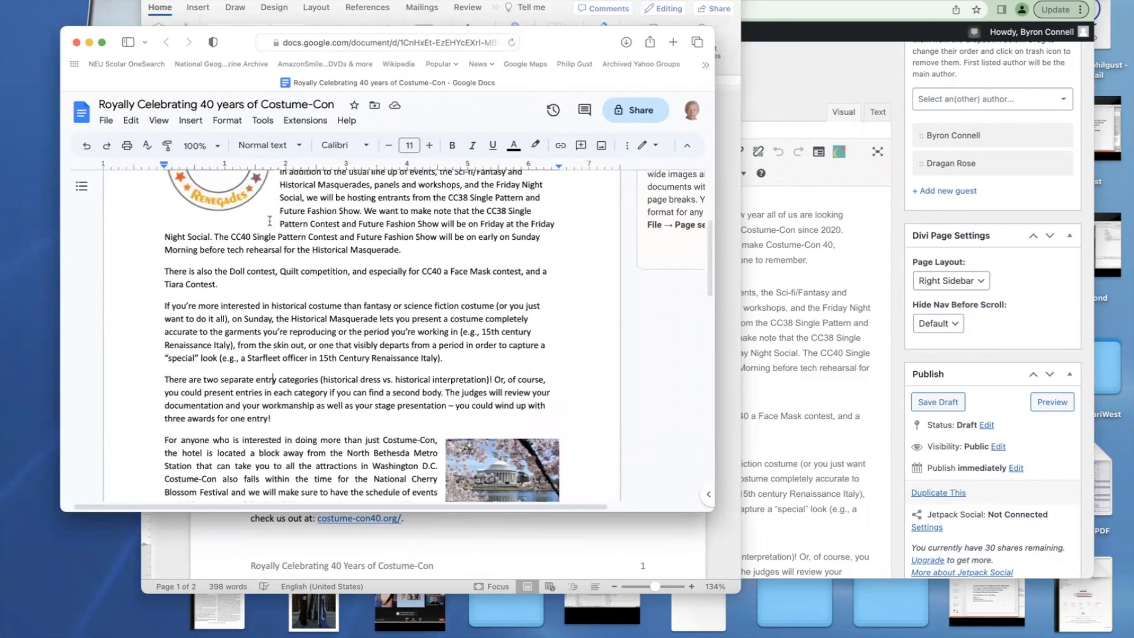
# Look up the Google Docs download formats for exporting the article as Microsoft Word (.docx)
pyautogui.click(109, 123)
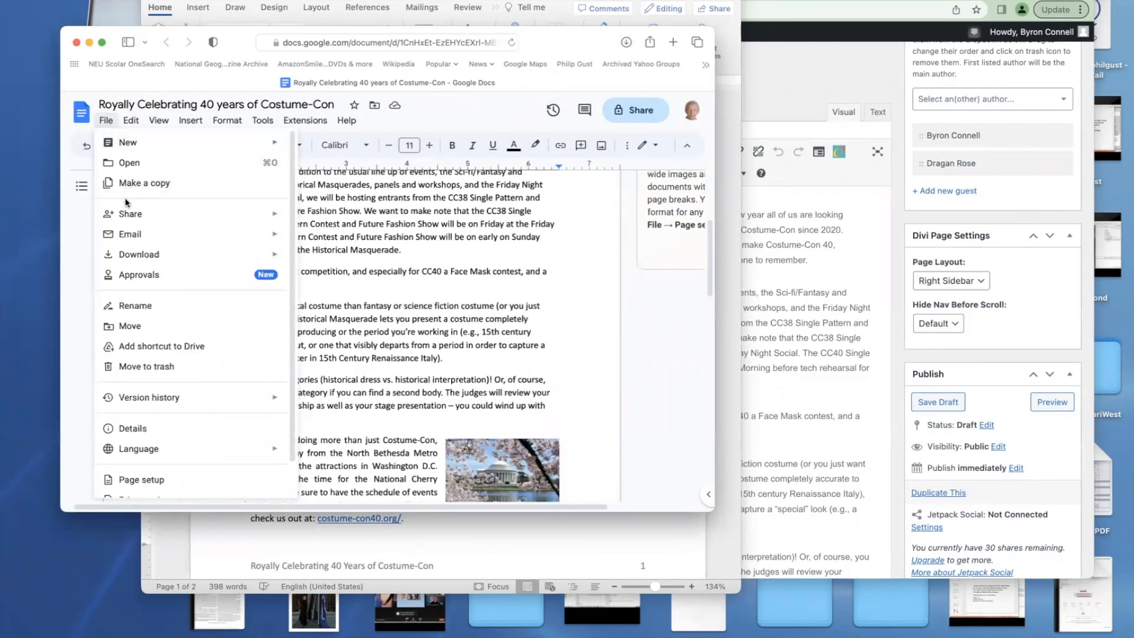
pyautogui.moveTo(158, 256)
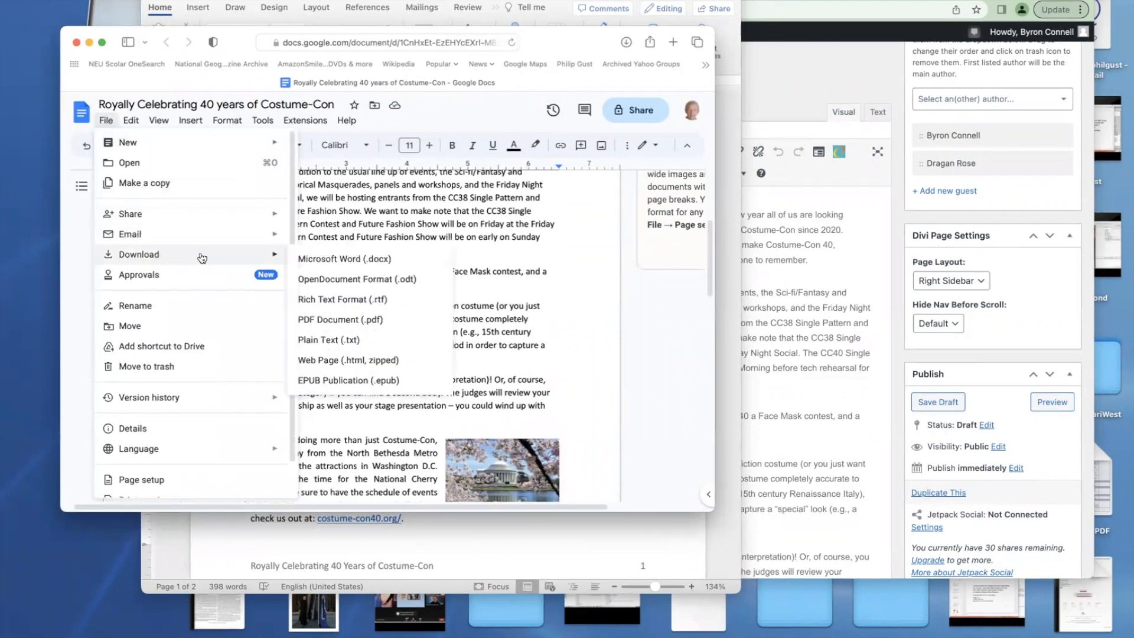
pyautogui.click(293, 260)
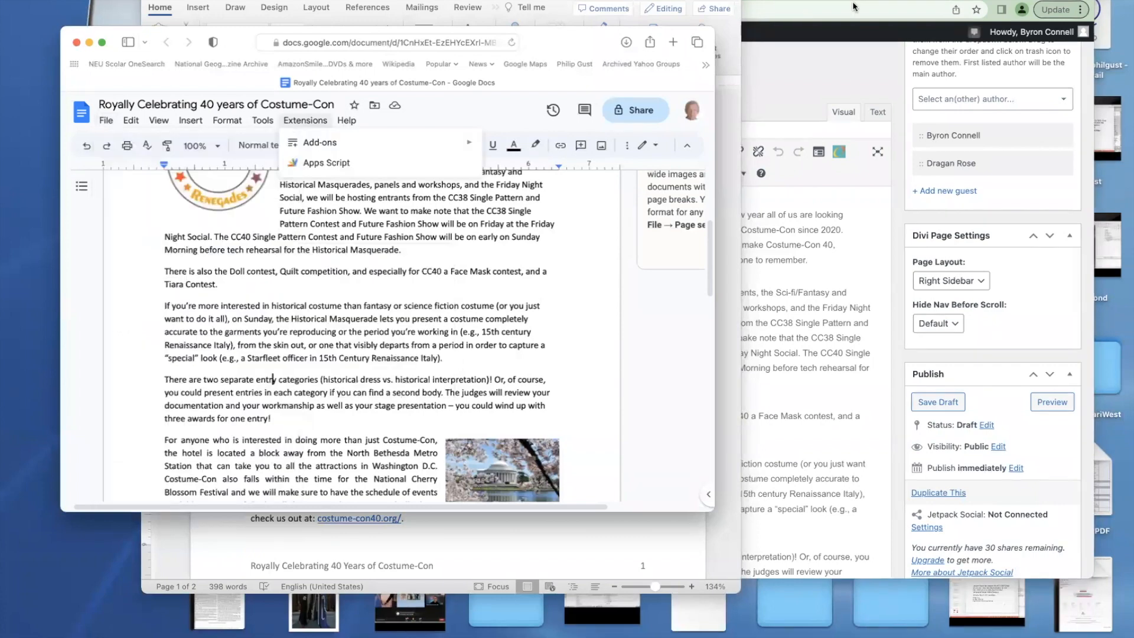
# Switch back to the WordPress post and set the CC40 logo from the media library as its featured image
pyautogui.click(852, 5)
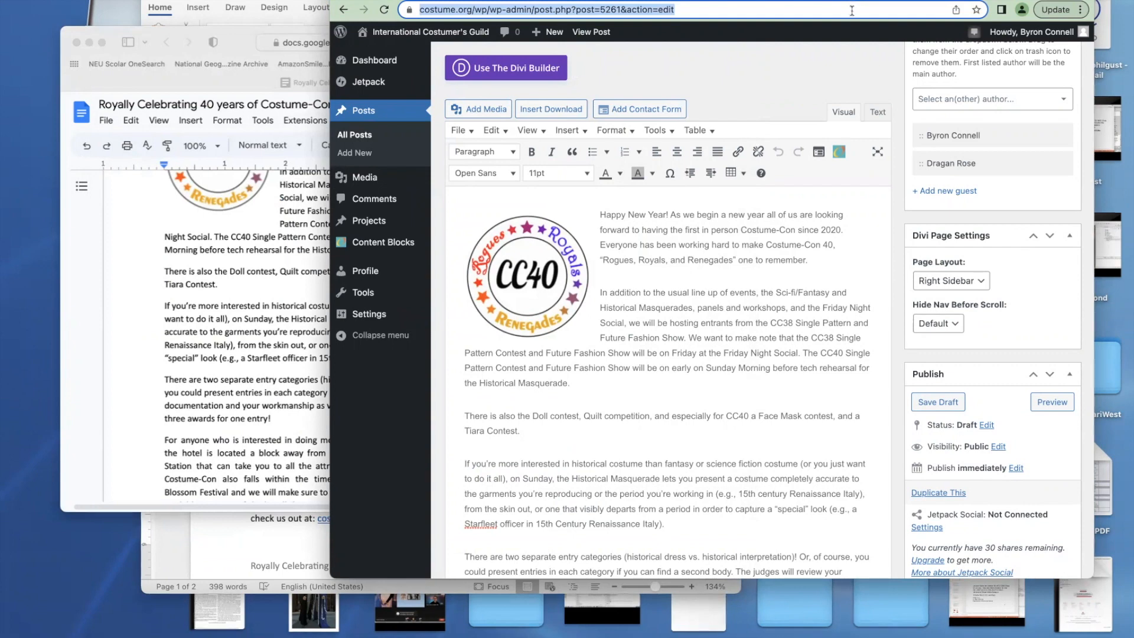
pyautogui.scroll(-3, 787, 239)
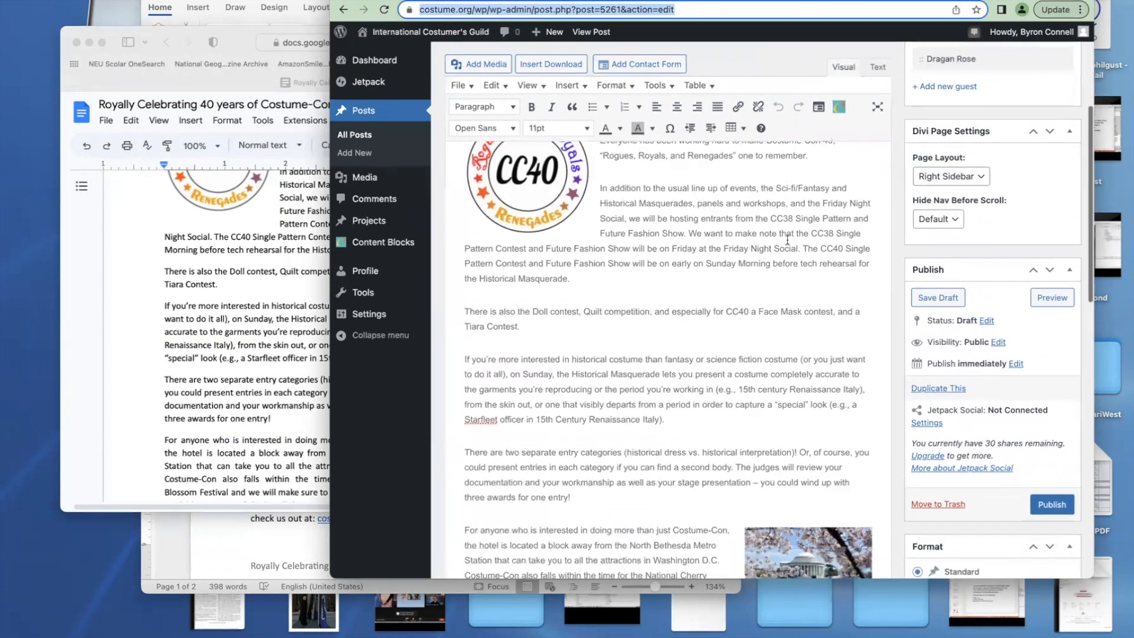
pyautogui.scroll(-4, 787, 239)
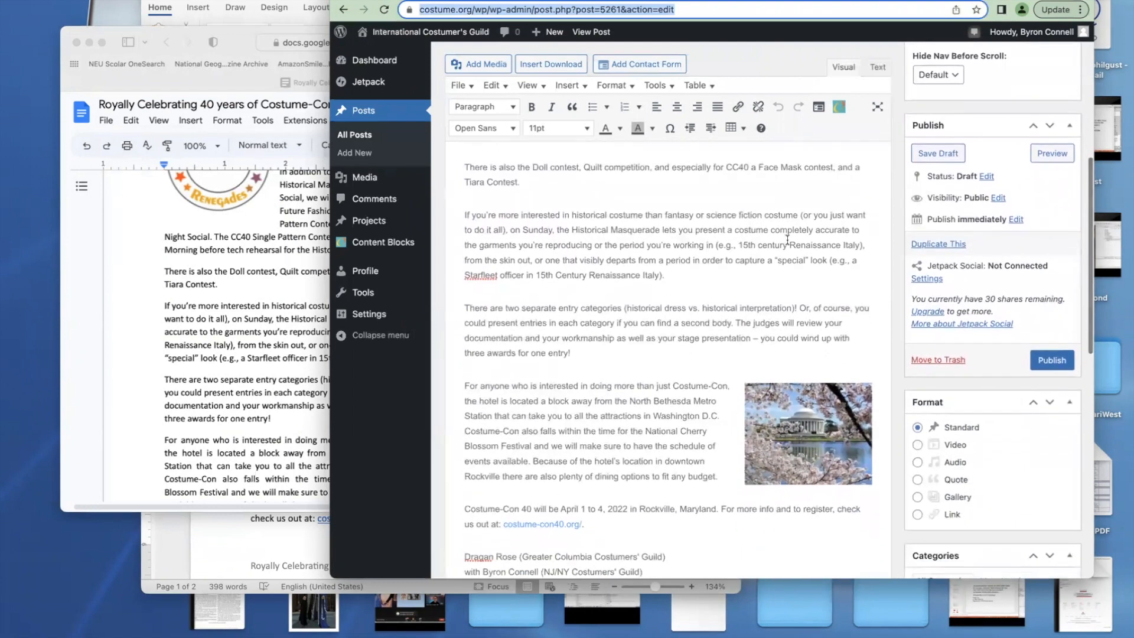
pyautogui.scroll(-4, 788, 239)
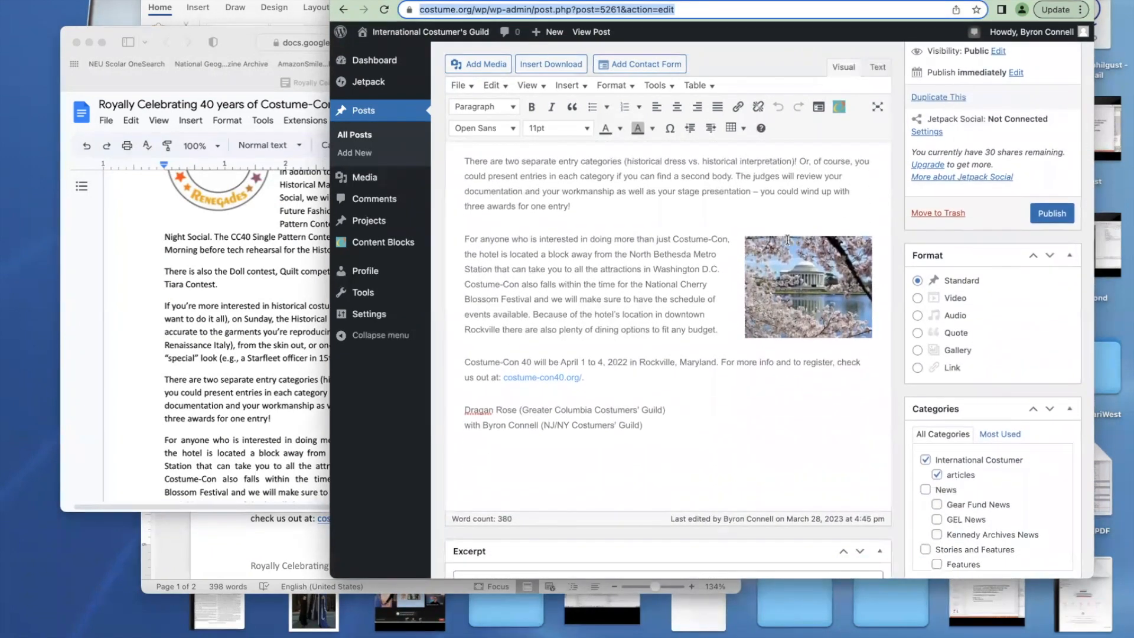
pyautogui.scroll(-7, 787, 239)
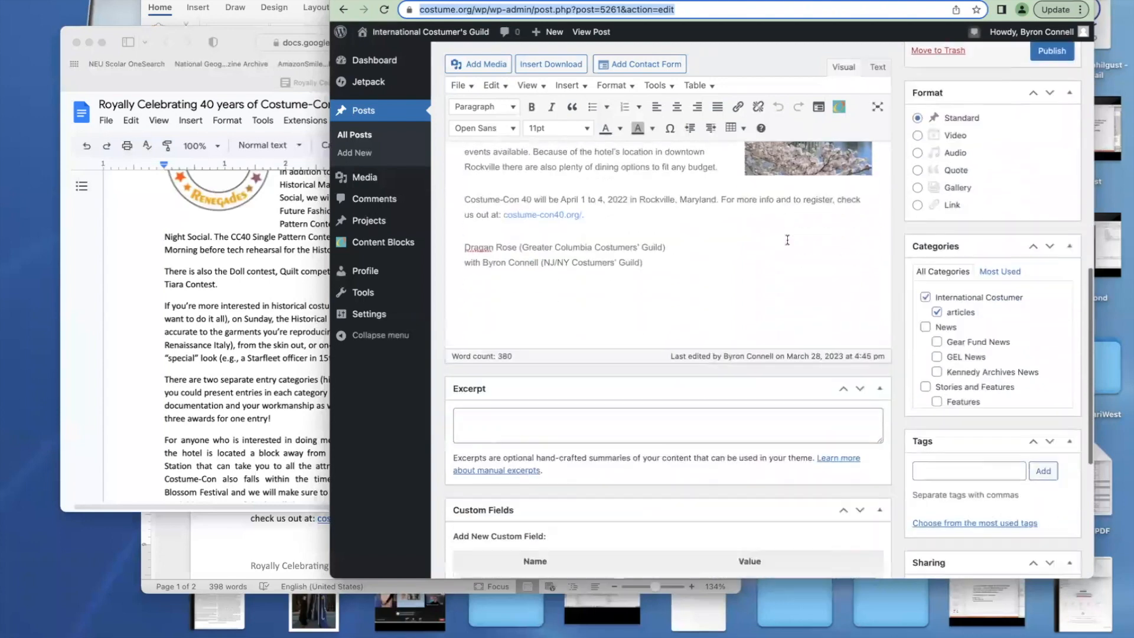
pyautogui.scroll(-4, 787, 239)
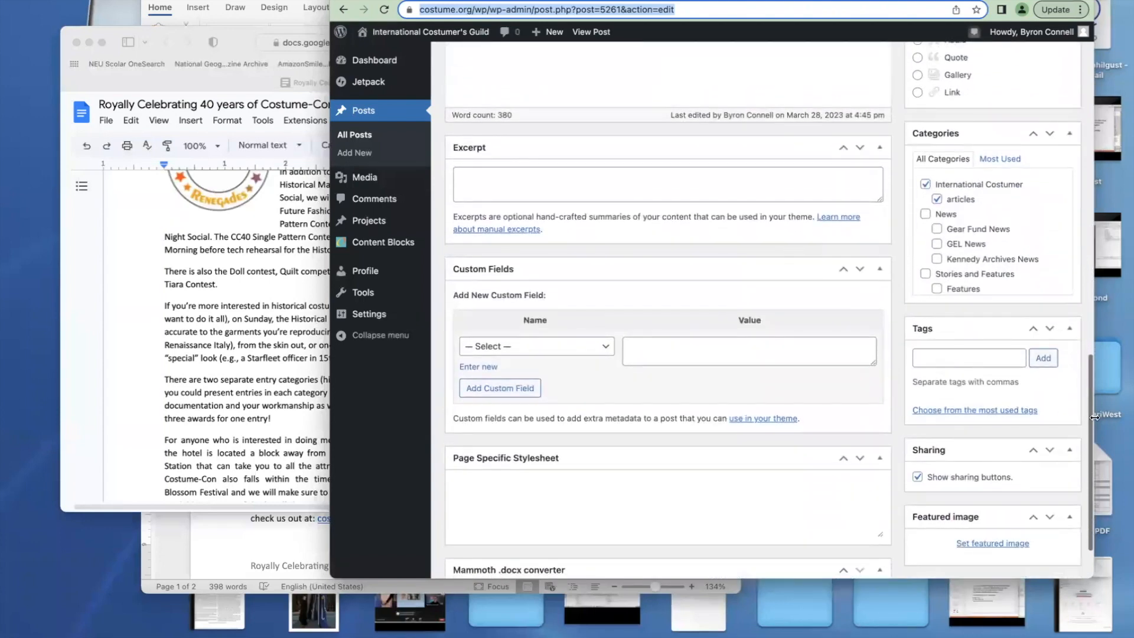
pyautogui.click(1017, 541)
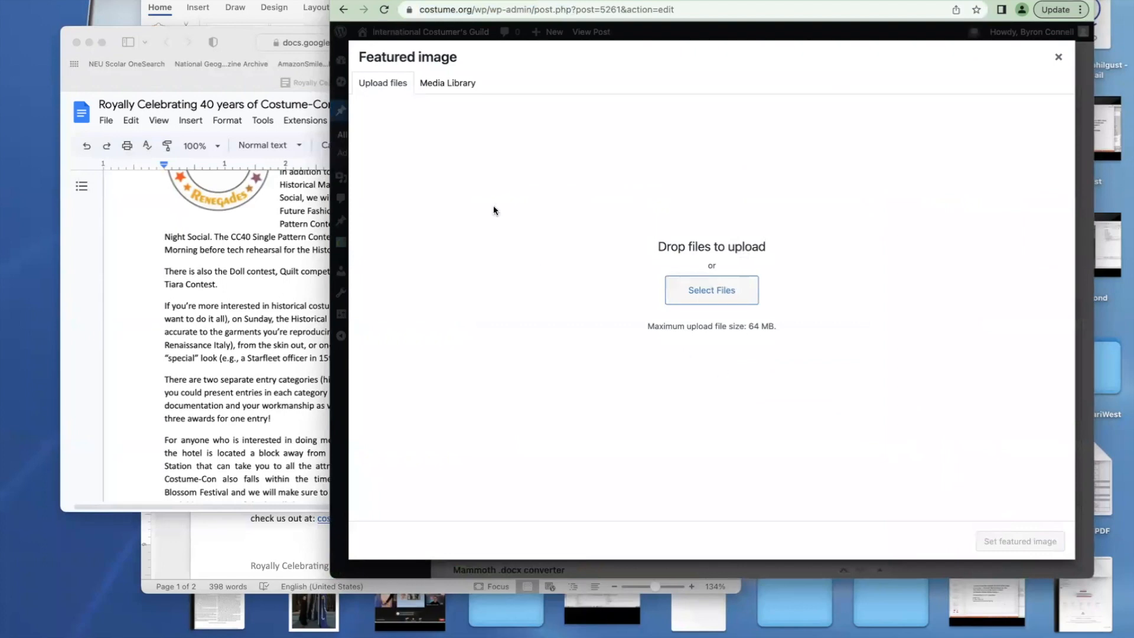
pyautogui.click(460, 86)
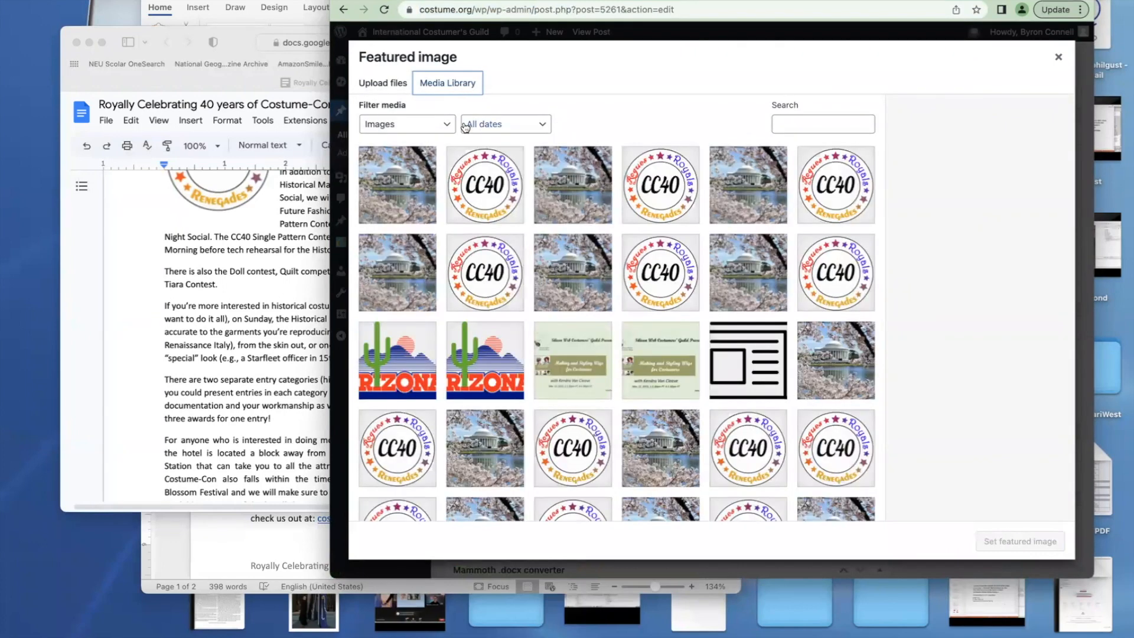
pyautogui.click(495, 181)
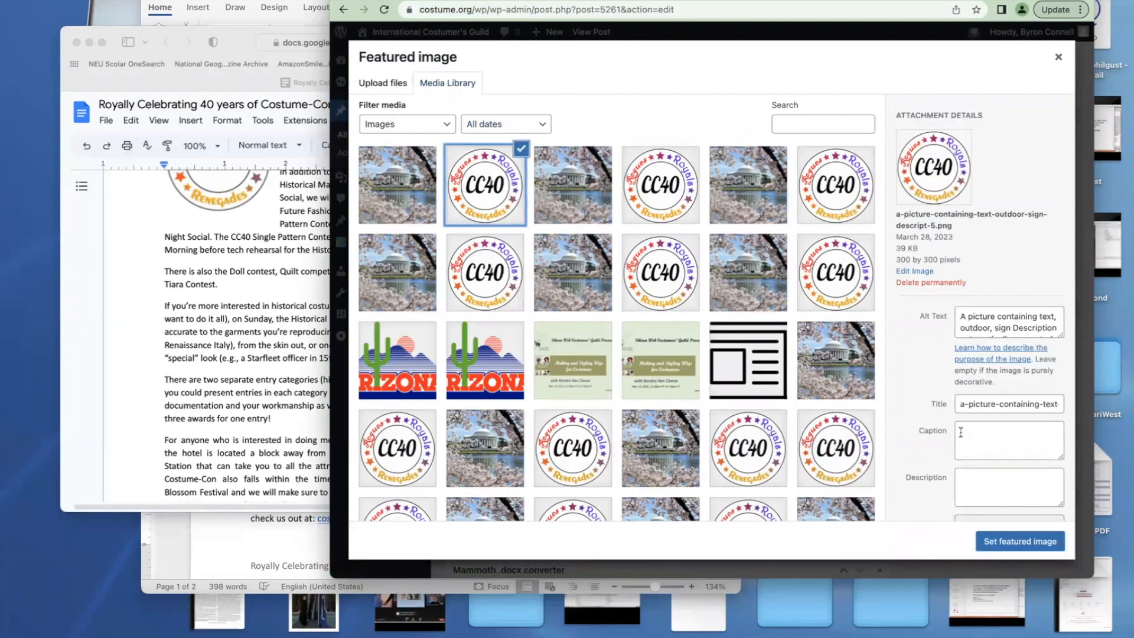
pyautogui.click(1042, 542)
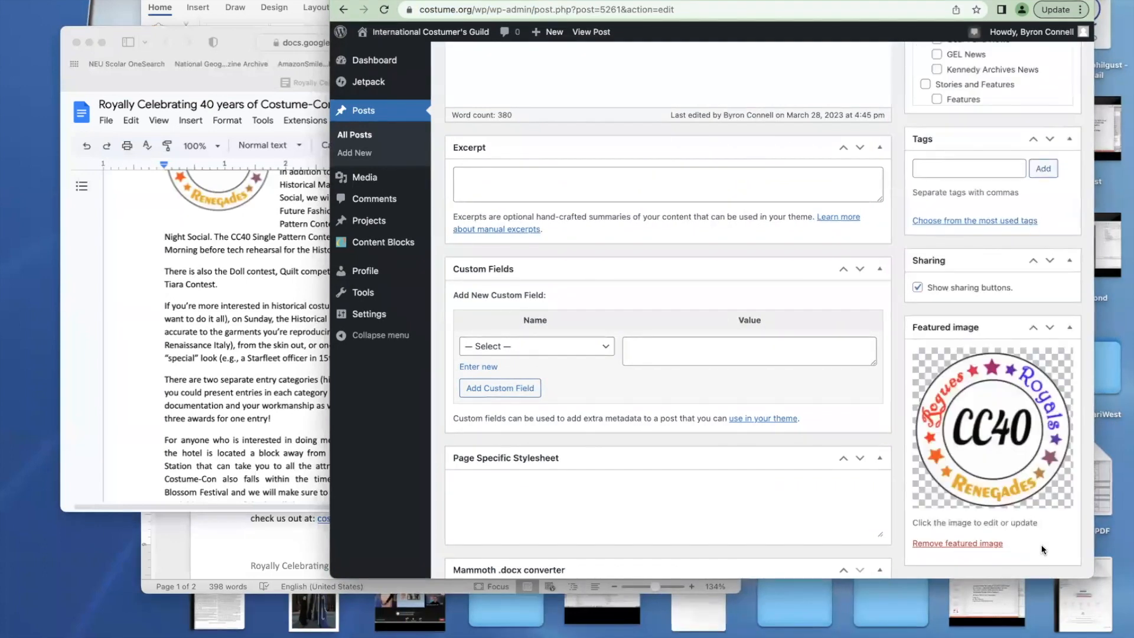
pyautogui.scroll(15, 1042, 549)
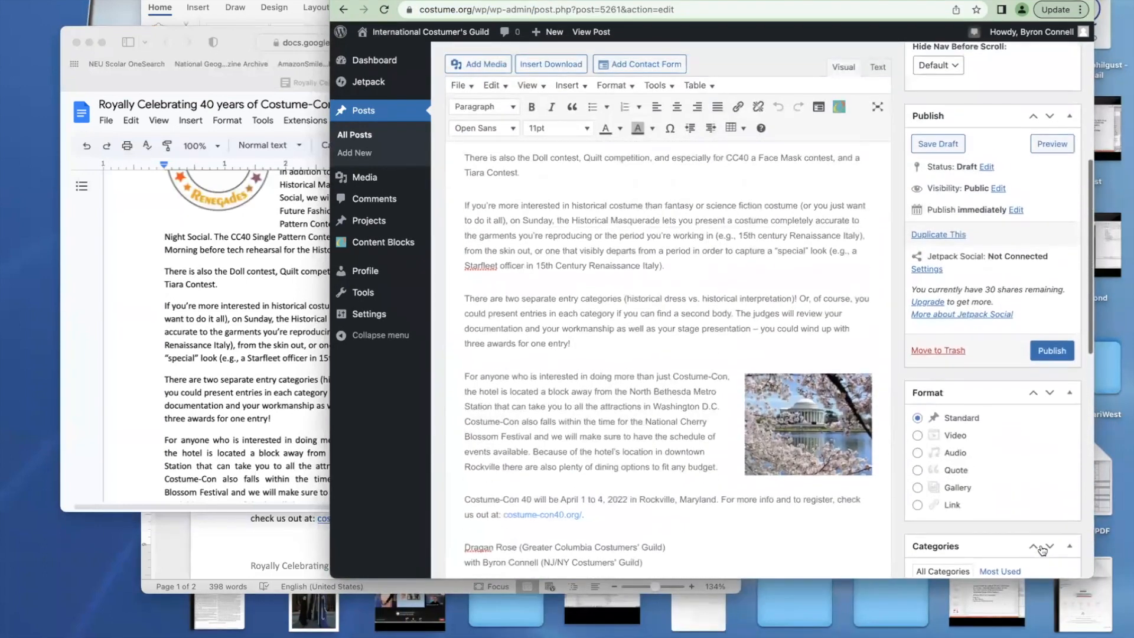
pyautogui.scroll(5, 1042, 550)
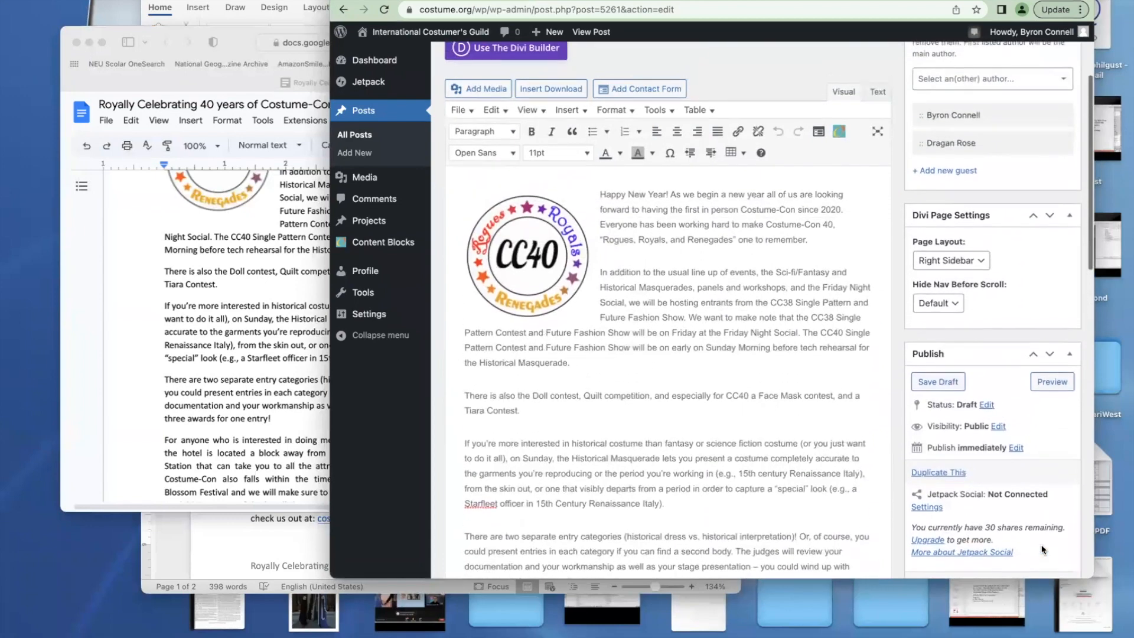